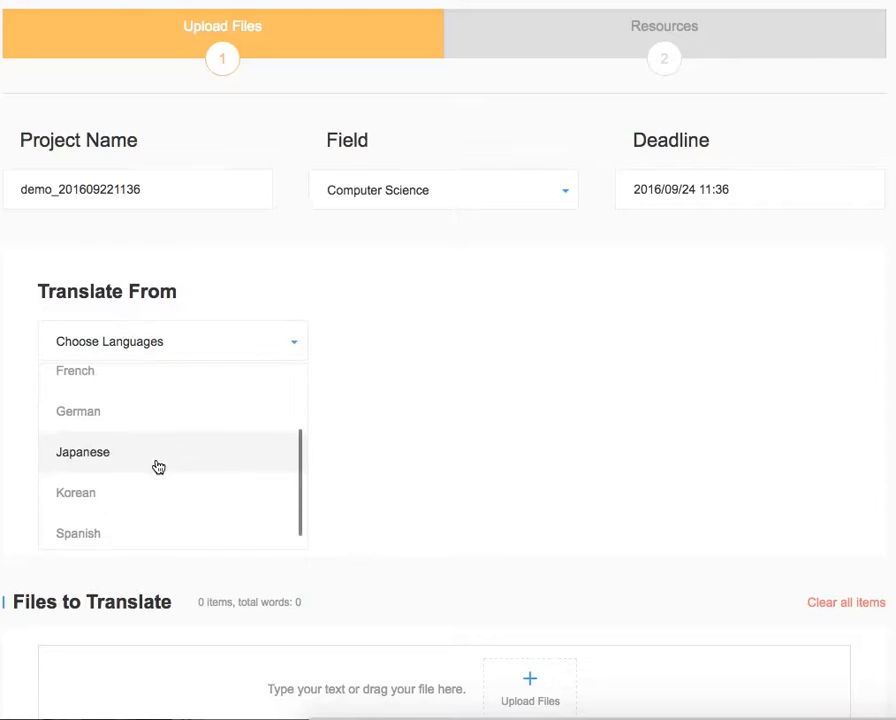
- Set the project to translate from Japanese to Chinese (Simplified)
{"action": "left_click", "coordinate": [190, 503]}
{"action": "left_click", "coordinate": [334, 265]}
{"action": "left_click", "coordinate": [332, 412]}
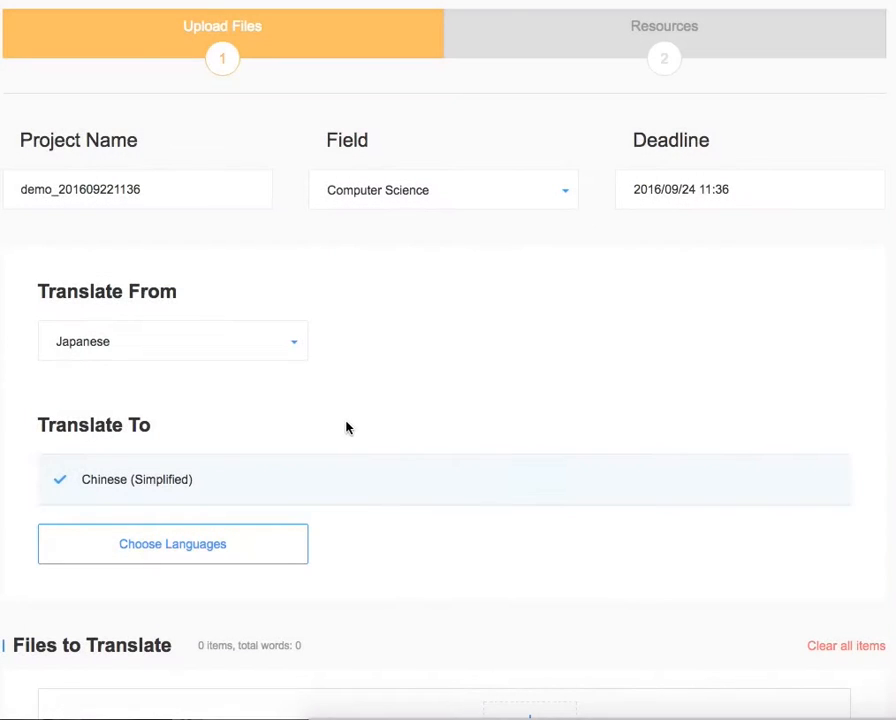
- Upload Japanese Patent.doc as the file to translate and continue to the project's resources
{"action": "scroll", "coordinate": [348, 426], "scroll_direction": "down", "scroll_amount": 3}
{"action": "left_click", "coordinate": [537, 445]}
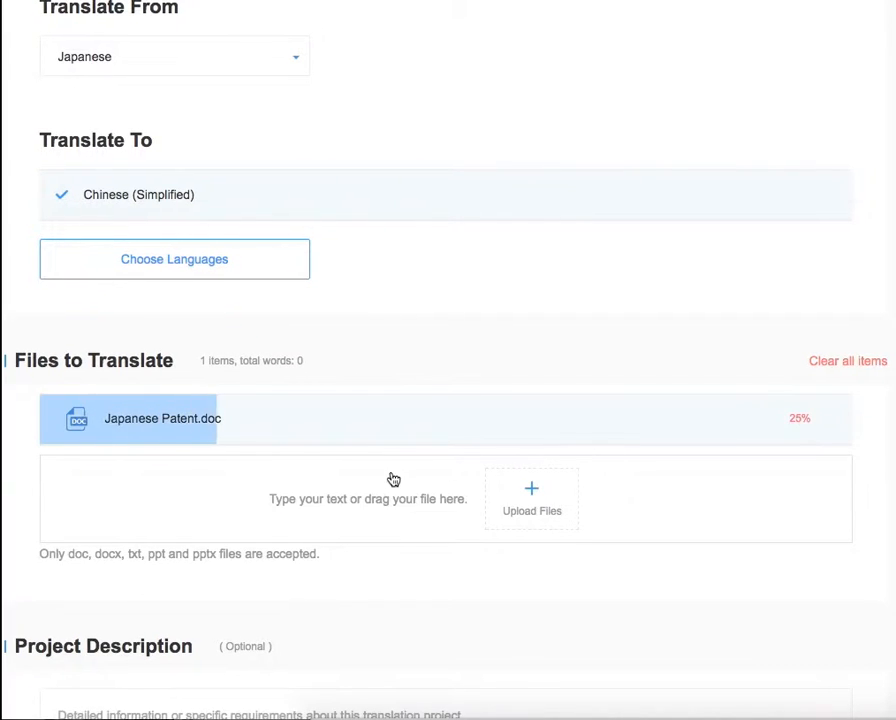
{"action": "scroll", "coordinate": [384, 484], "scroll_direction": "down", "scroll_amount": 3}
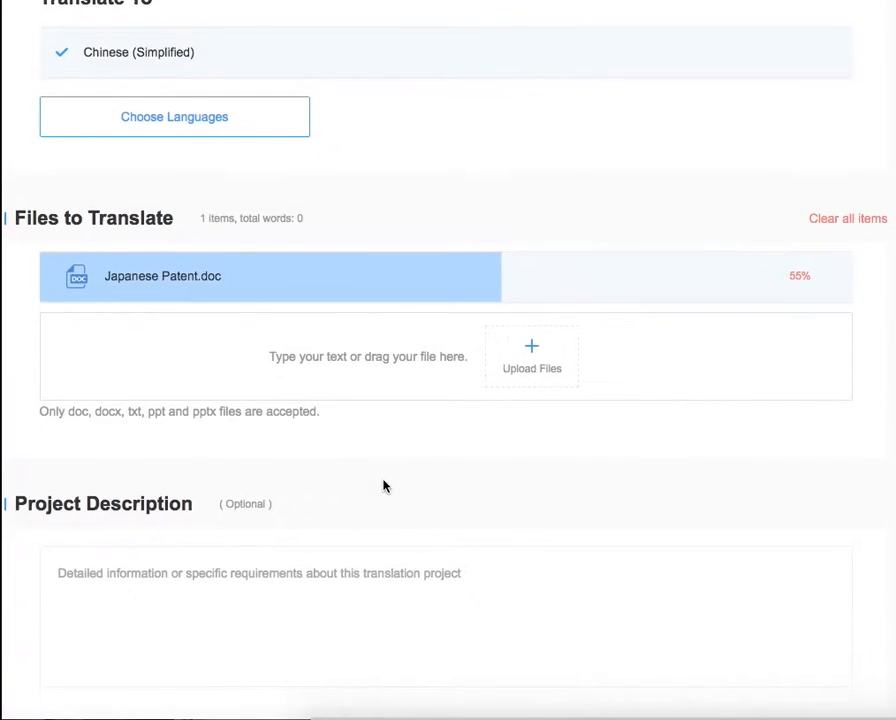
{"action": "scroll", "coordinate": [385, 484], "scroll_direction": "down", "scroll_amount": 2}
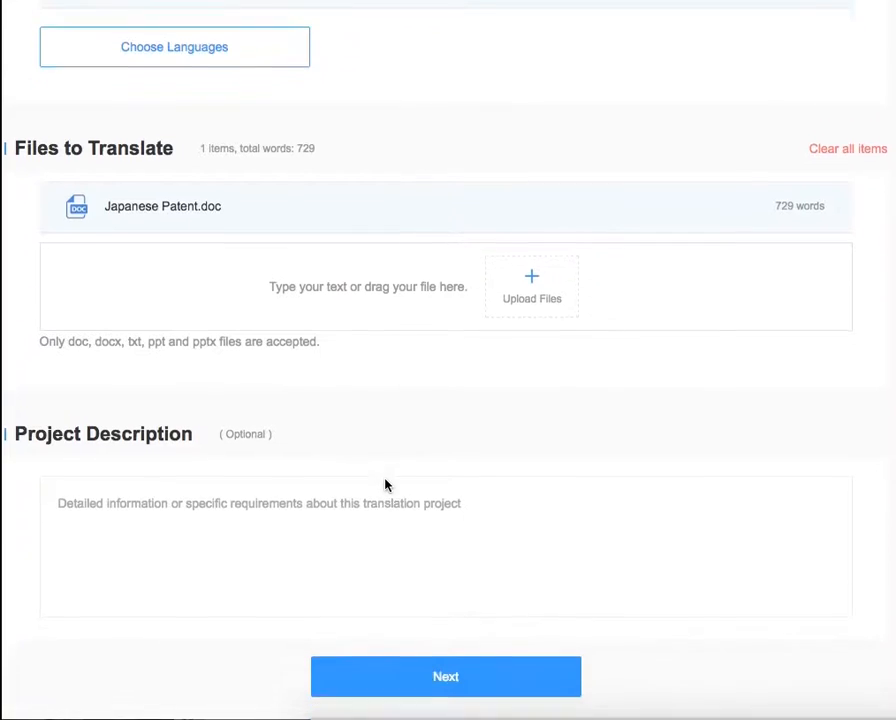
{"action": "left_click", "coordinate": [451, 675]}
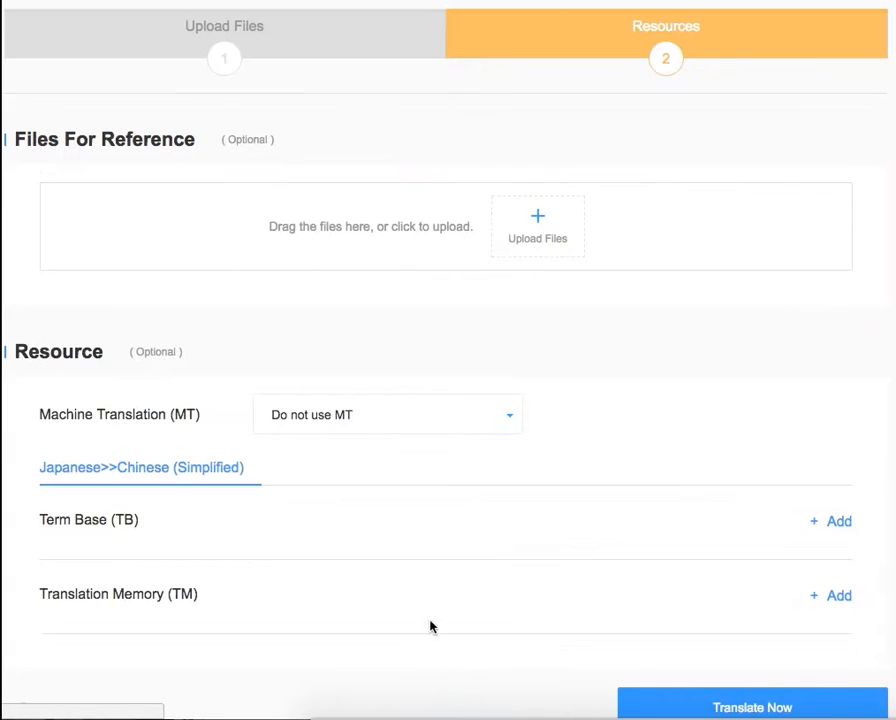
- Choose Google Translator for machine translation, then create the project and open Japanese Patent.doc for translation
{"action": "left_click", "coordinate": [390, 418]}
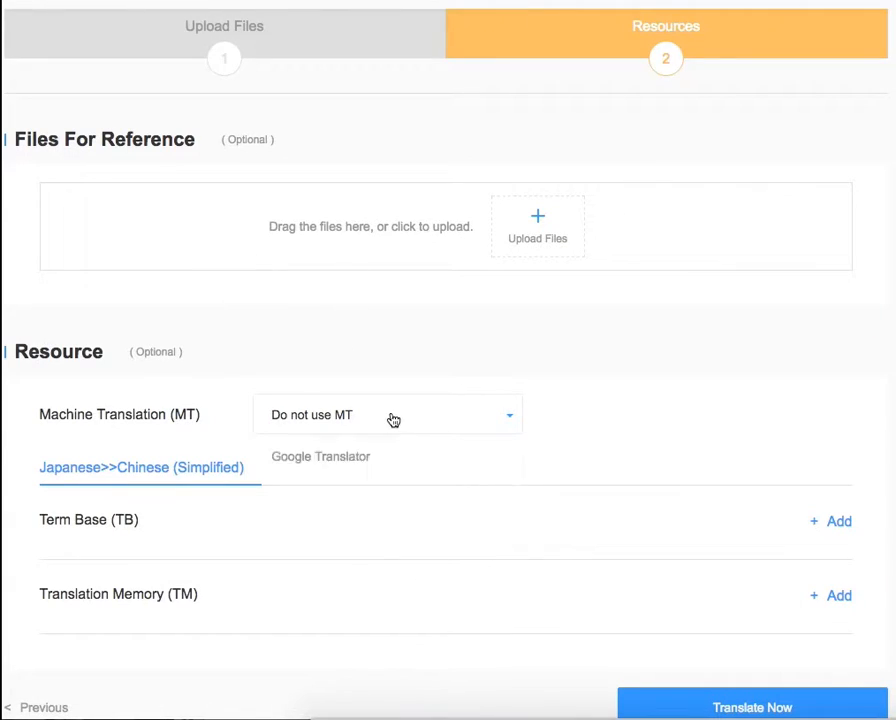
{"action": "left_click", "coordinate": [360, 458]}
{"action": "scroll", "coordinate": [362, 475], "scroll_direction": "down", "scroll_amount": 1}
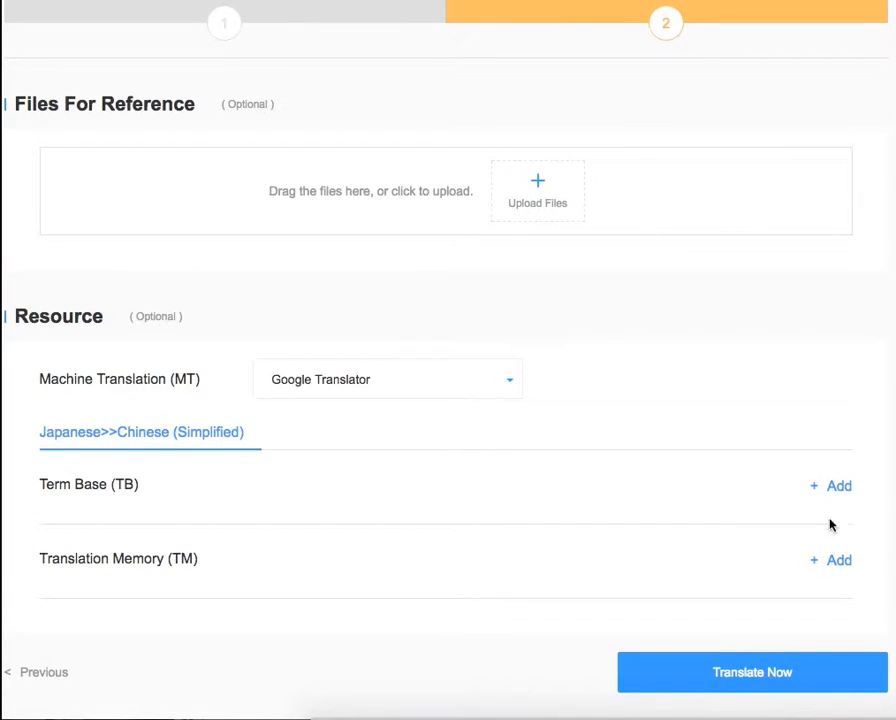
{"action": "left_click", "coordinate": [805, 677]}
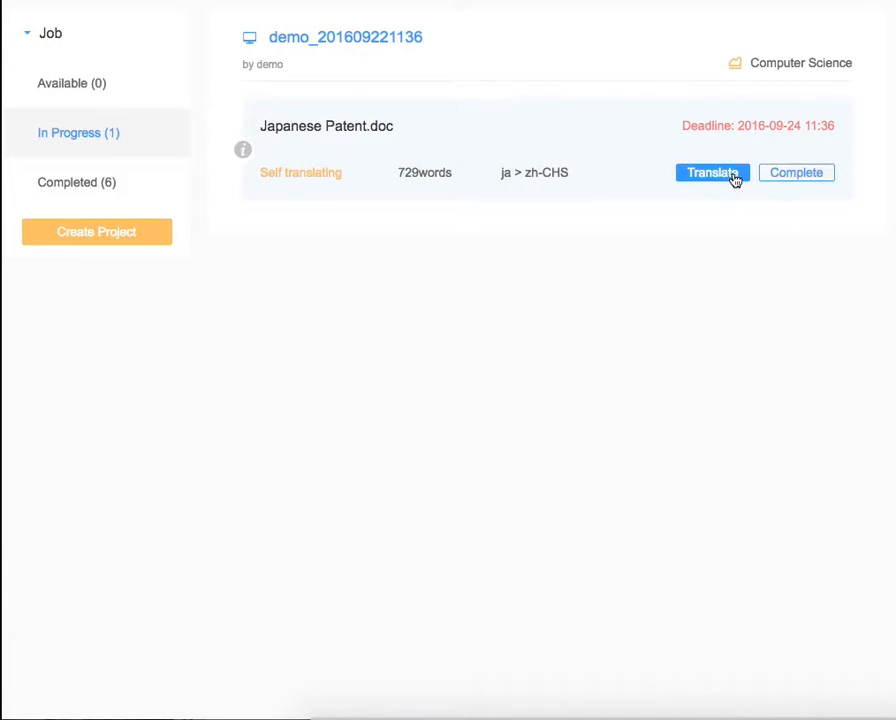
{"action": "left_click", "coordinate": [734, 177]}
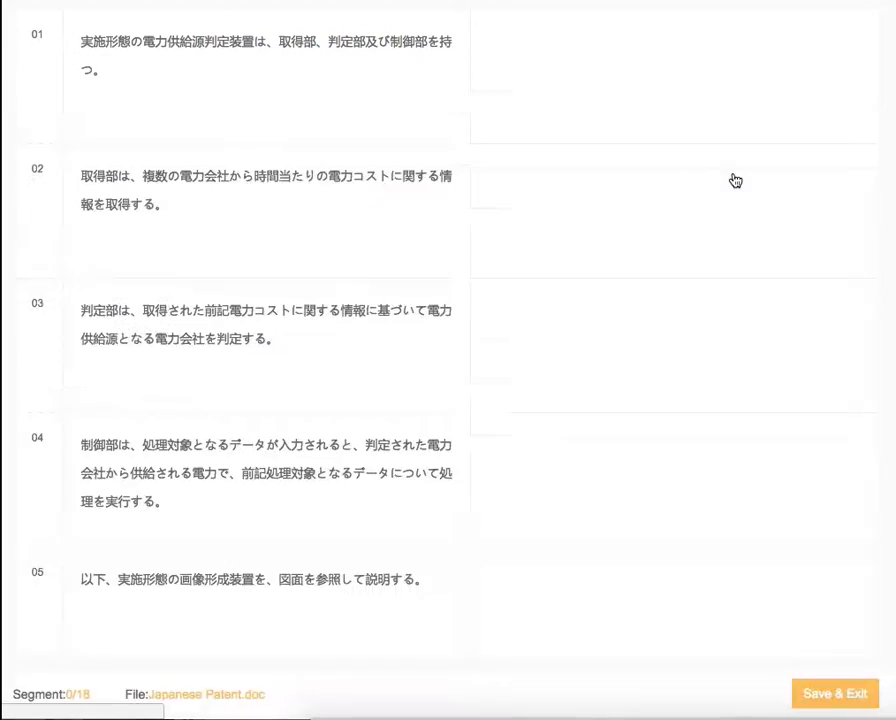
- Enter 实施方案 as the target term for 実施形態 in segment 01 and submit it as a new term
{"action": "left_click", "coordinate": [578, 66]}
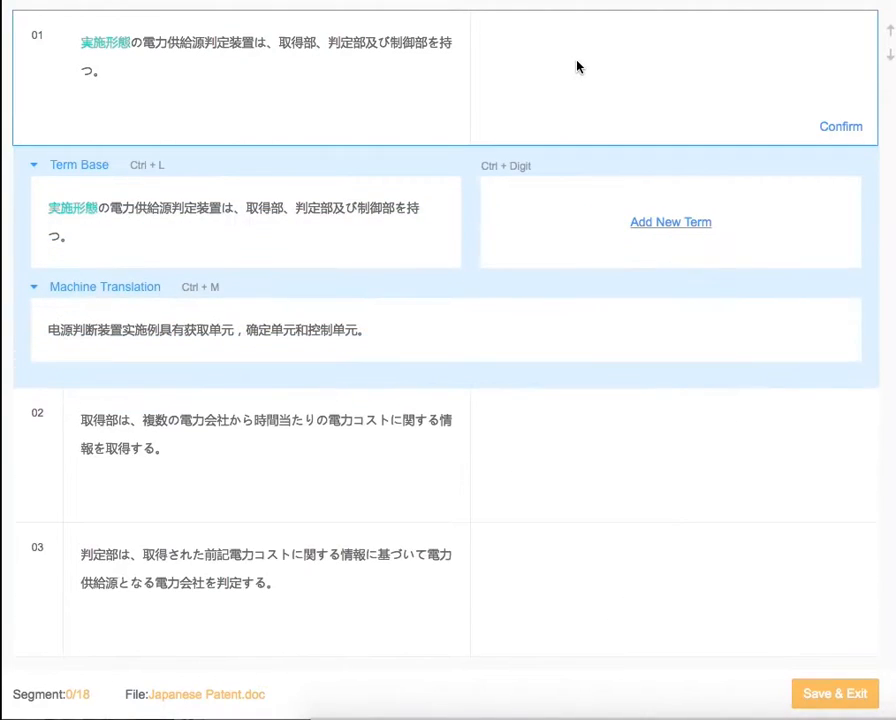
{"action": "mouse_move", "coordinate": [90, 218]}
{"action": "left_click", "coordinate": [76, 242]}
{"action": "left_click", "coordinate": [114, 209]}
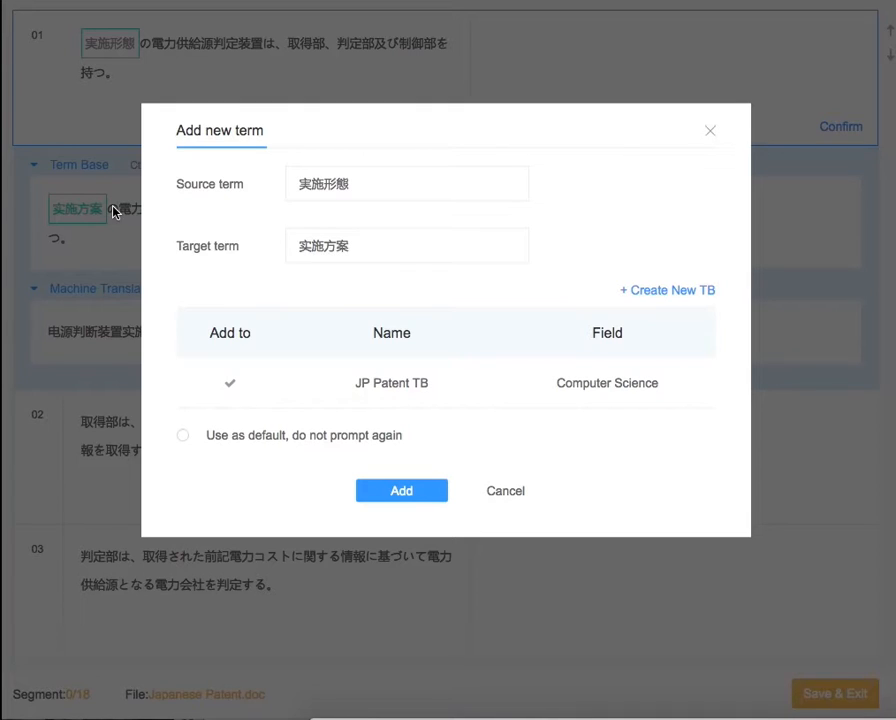
- Create a new term base named My TB with the field Computer Science
{"action": "left_click", "coordinate": [666, 292]}
{"action": "left_click", "coordinate": [316, 378]}
{"action": "type", "text": "My TB"}
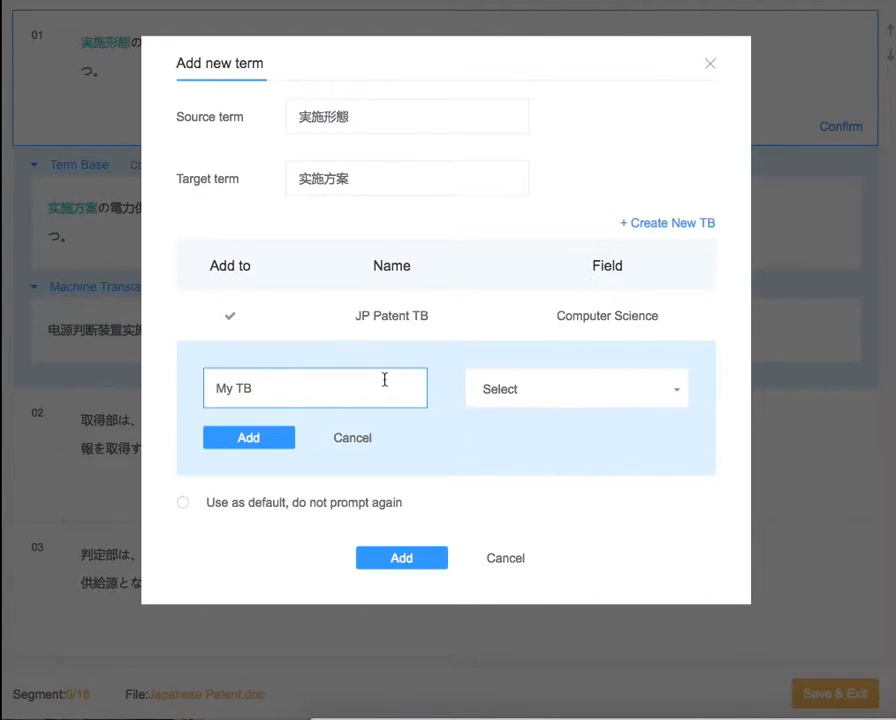
{"action": "left_click", "coordinate": [540, 396]}
{"action": "scroll", "coordinate": [552, 480], "scroll_direction": "down", "scroll_amount": 4}
{"action": "scroll", "coordinate": [560, 476], "scroll_direction": "down", "scroll_amount": 2}
{"action": "left_click", "coordinate": [566, 436]}
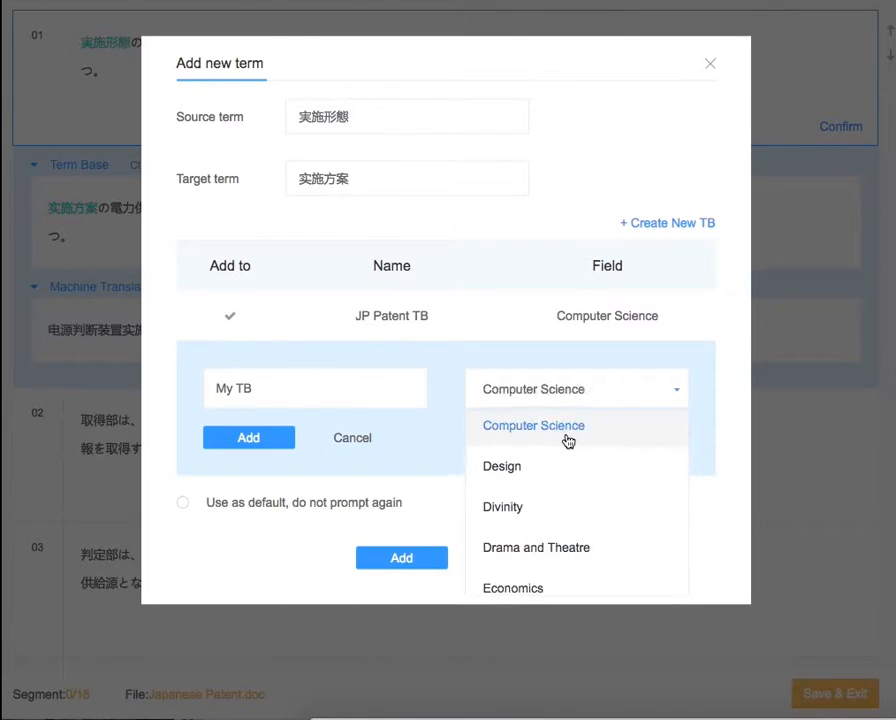
{"action": "left_click", "coordinate": [268, 440]}
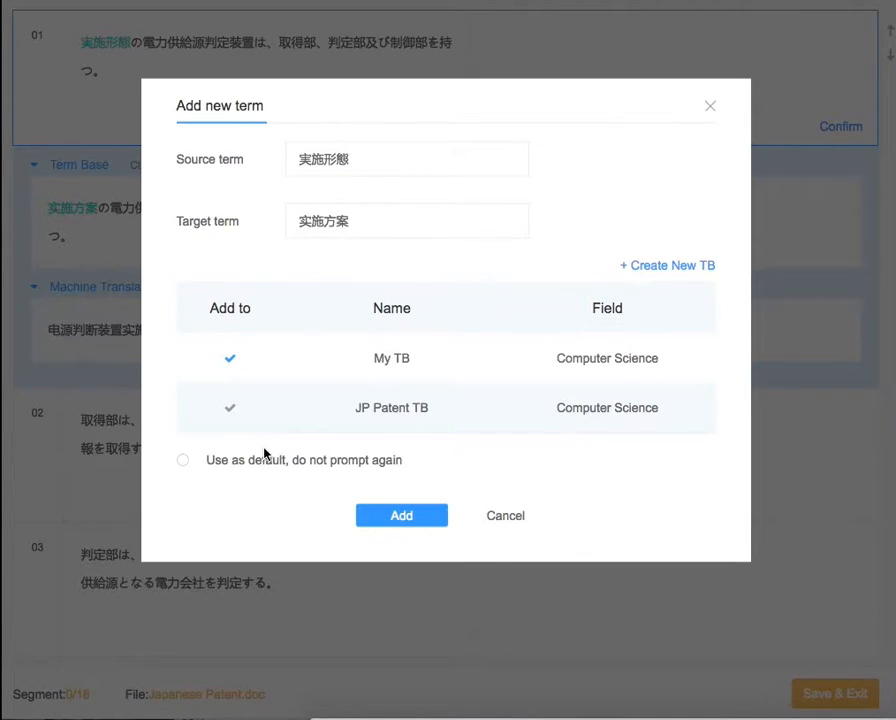
- Add the 実施形態 term to My TB as the default without further prompts, and insert 实施方案 into segment 01's translation
{"action": "left_click", "coordinate": [262, 464]}
{"action": "left_click", "coordinate": [402, 517]}
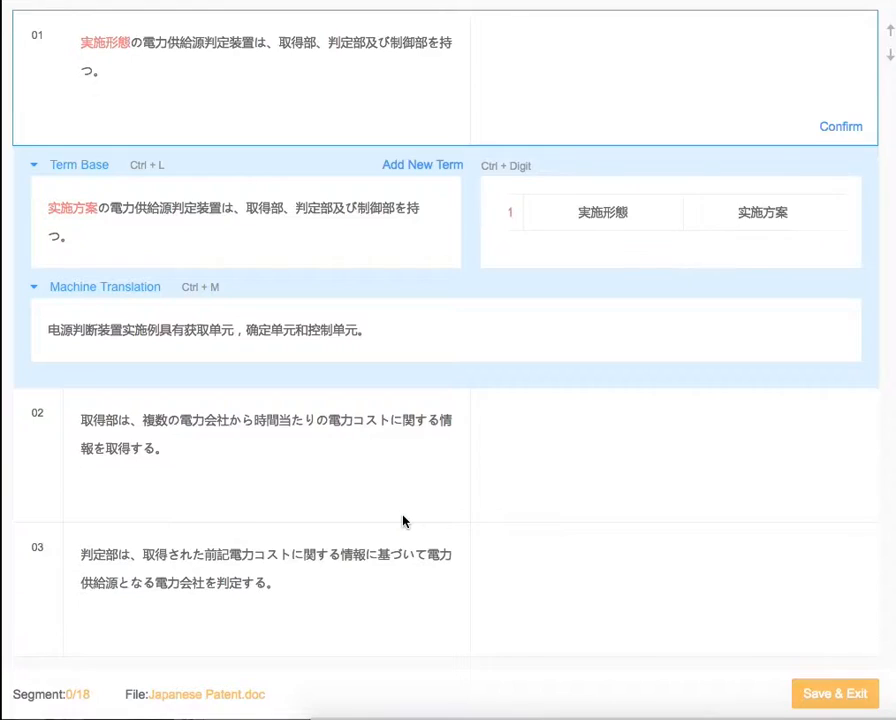
{"action": "left_click", "coordinate": [544, 62]}
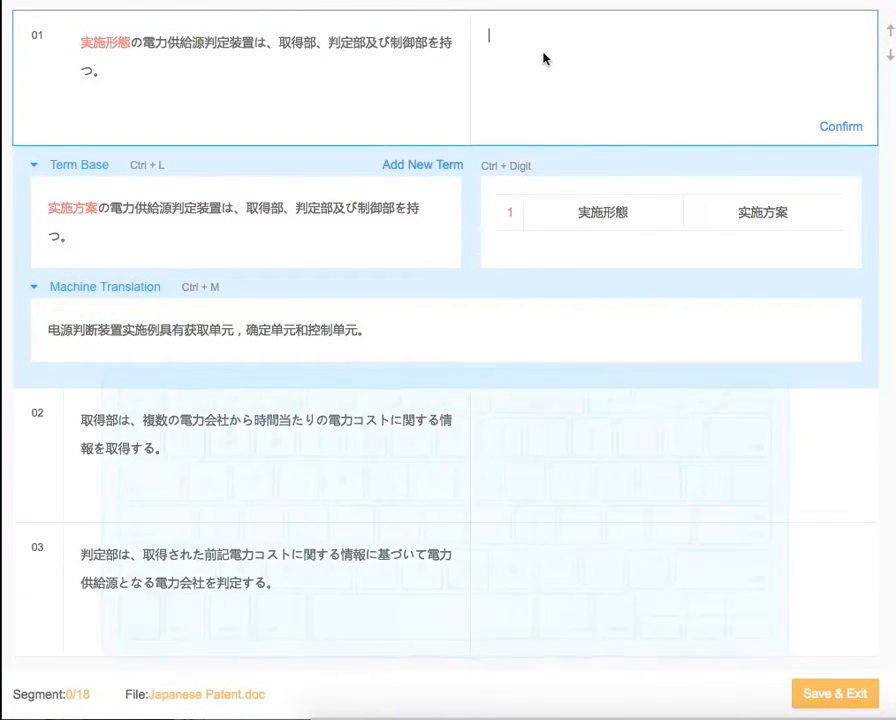
{"action": "key", "text": "super+1"}
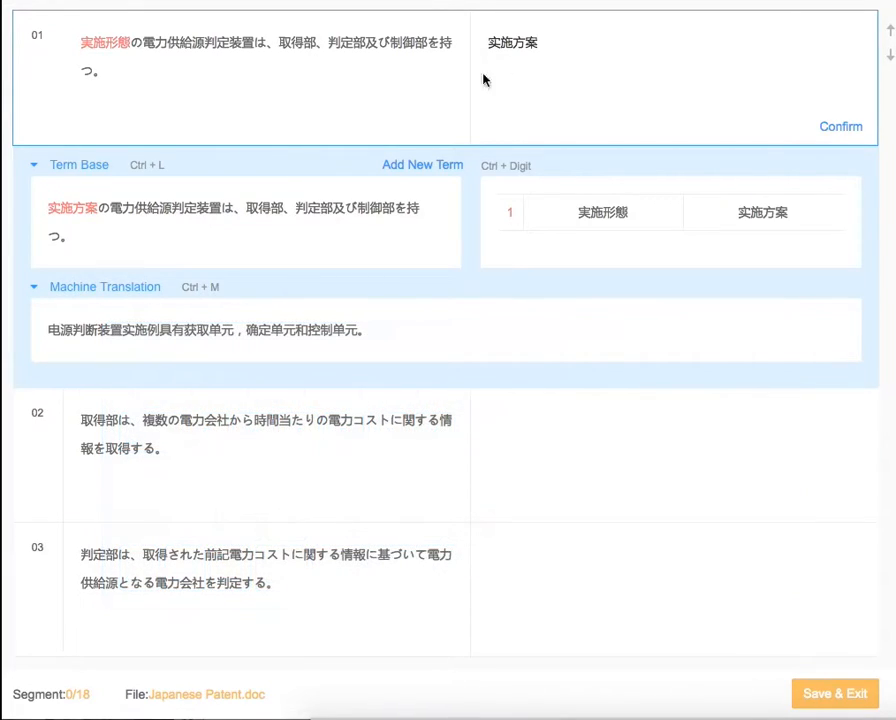
- Select 電力, 供給 and 源 in segment 01's term base text and merge them into one term
{"action": "left_click", "coordinate": [120, 211]}
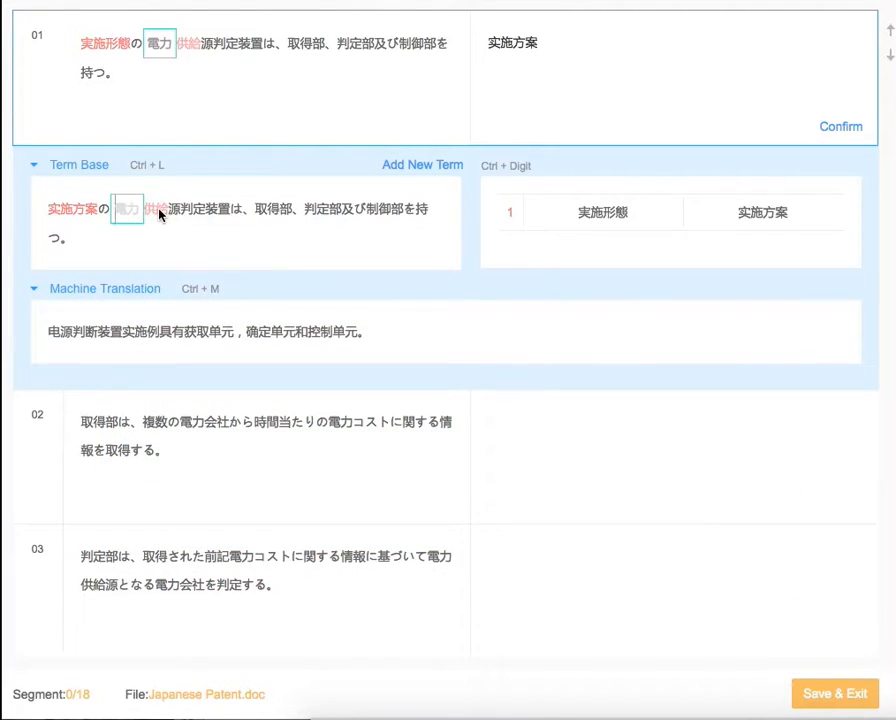
{"action": "left_click", "coordinate": [160, 212]}
{"action": "left_click", "coordinate": [203, 212]}
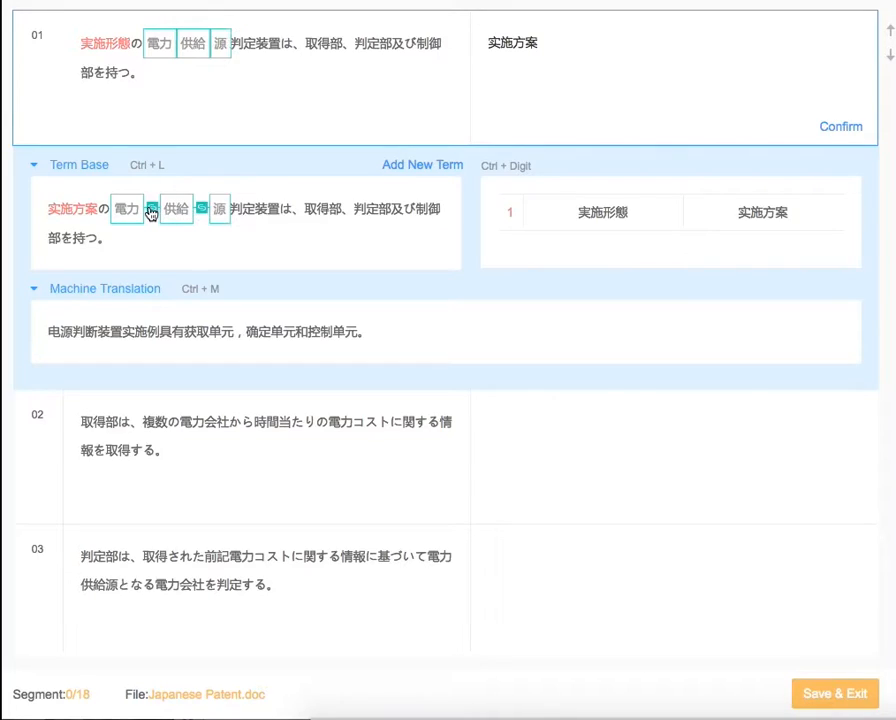
{"action": "left_click", "coordinate": [150, 212]}
{"action": "type", "text": "dia"}
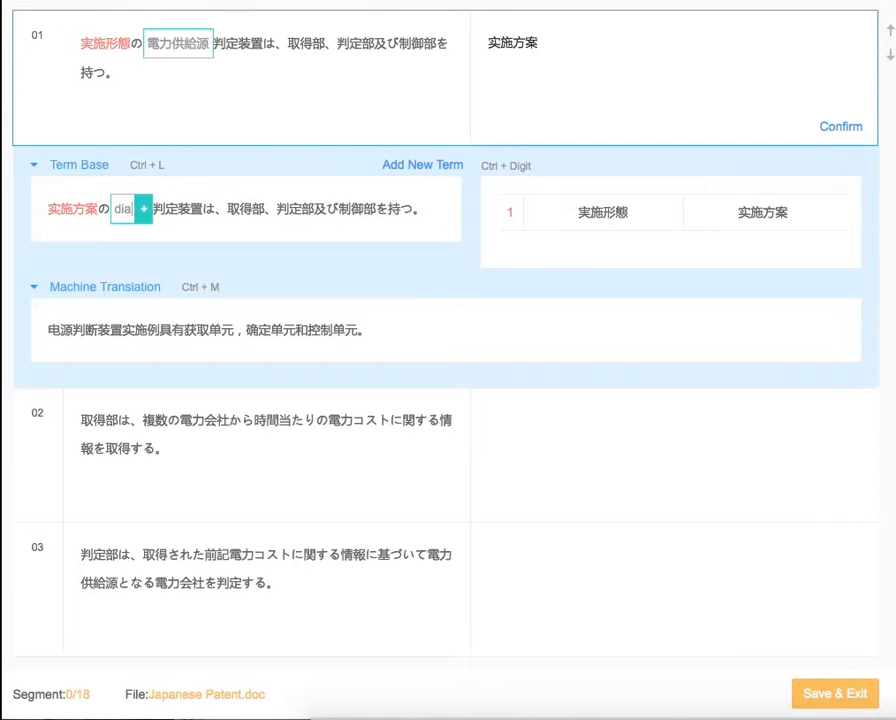
{"action": "key", "text": "BackSpace"}
{"action": "key", "text": "BackSpace"}
{"action": "key", "text": "BackSpace"}
- Enter 电力供给源 as the translation of the merged term 電力供給源 and add it to the term base
{"action": "type", "text": "dianl"}
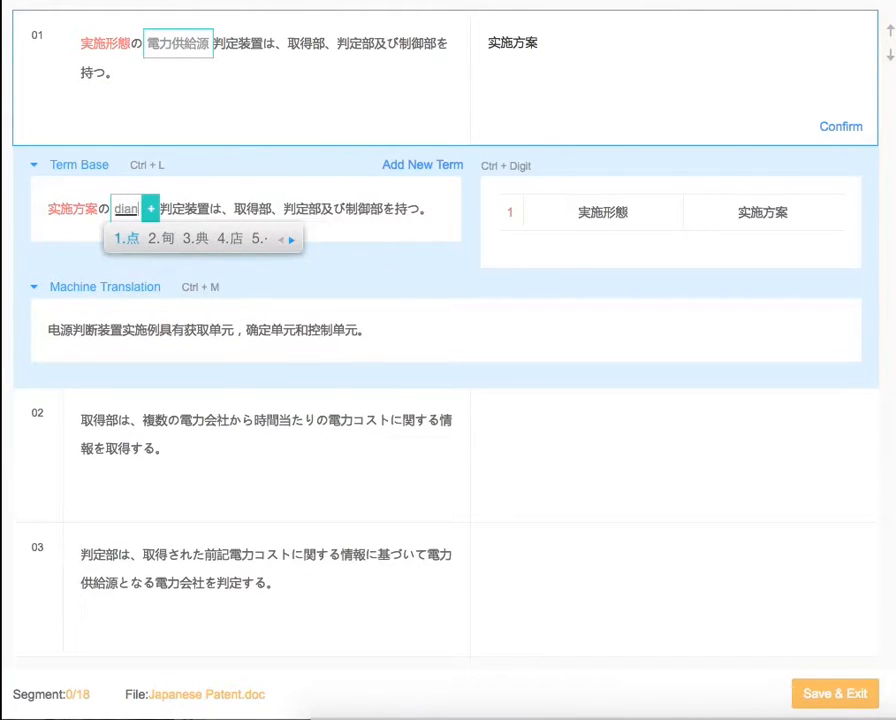
{"action": "type", "text": "igonggei"}
{"action": "key", "text": "space"}
{"action": "type", "text": "y"}
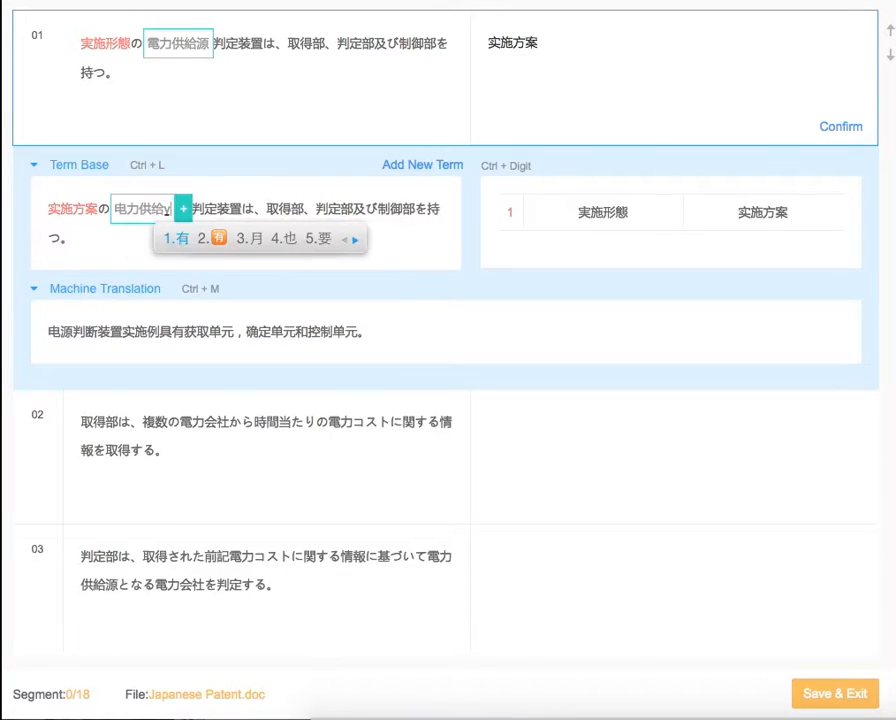
{"action": "type", "text": "uan3"}
{"action": "left_click", "coordinate": [194, 210]}
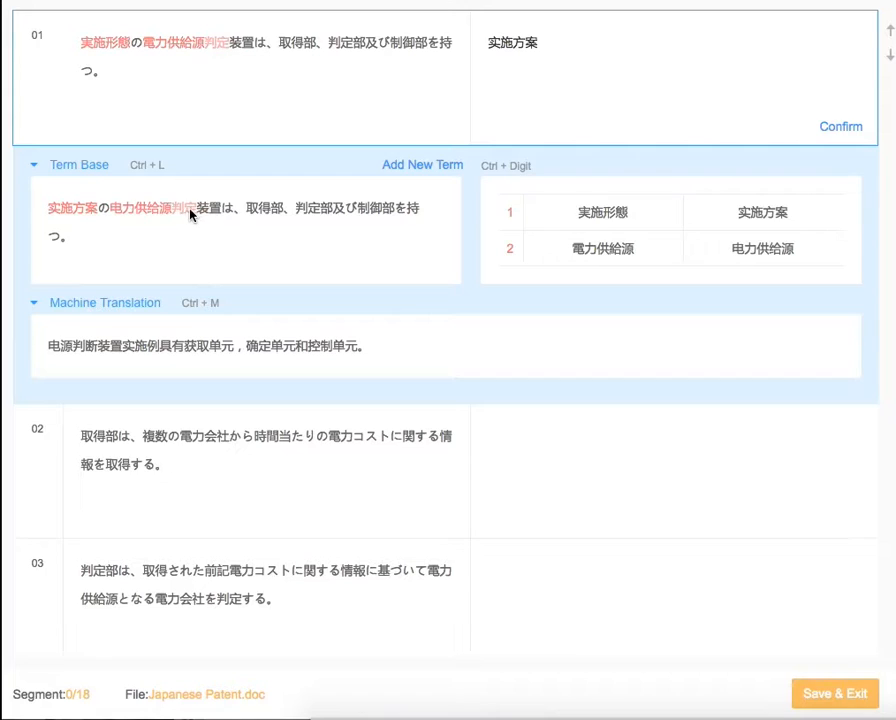
- Add the term 判定装置 from segment 01 to the term base with the Chinese translation 判定装置
{"action": "left_click", "coordinate": [214, 211]}
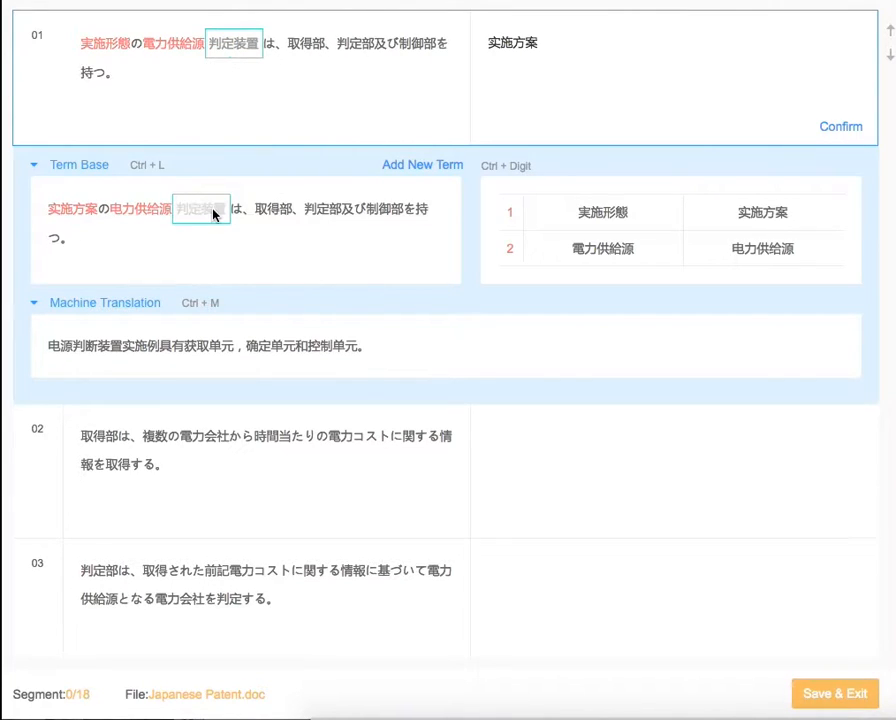
{"action": "type", "text": "panding"}
{"action": "key", "text": "space"}
{"action": "type", "text": "zhuangzhi"}
{"action": "key", "text": "space"}
{"action": "left_click", "coordinate": [240, 215]}
- Merge 取得 and 部 into one term in segment 01 and add it to the term base as 获取部
{"action": "left_click", "coordinate": [249, 213]}
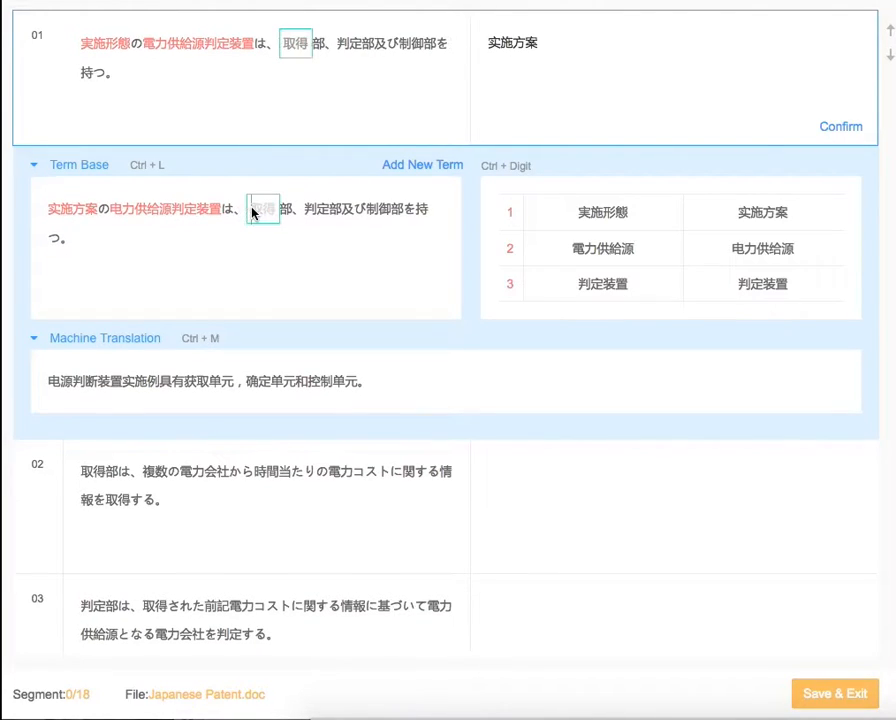
{"action": "left_click", "coordinate": [288, 212]}
{"action": "left_click", "coordinate": [288, 212]}
{"action": "type", "text": "huoqu"}
{"action": "key", "text": "space"}
{"action": "type", "text": "bu"}
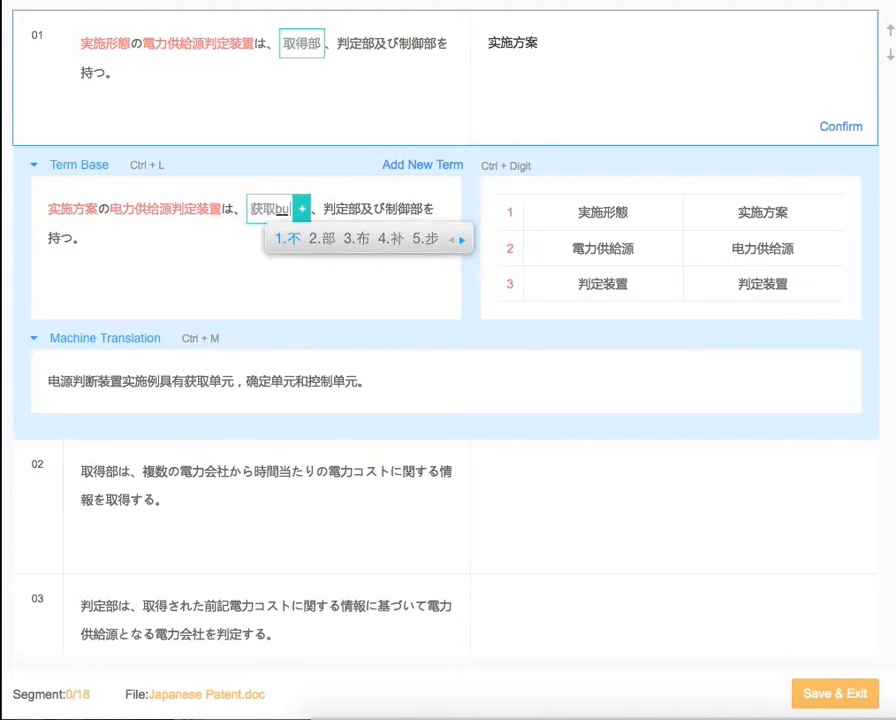
{"action": "type", "text": "2"}
{"action": "left_click", "coordinate": [300, 209]}
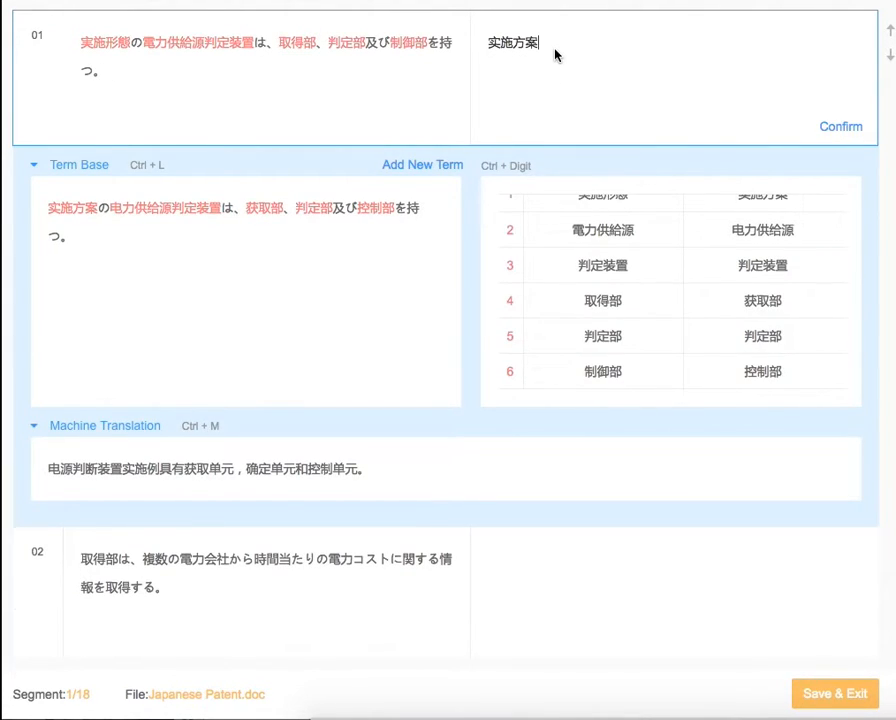
- Complete segment 01's translation as "实施方案的电力供给源判定装置具有获取部、判定部以及控制部。" using the stored terms, and confirm the segment
{"action": "type", "text": "d"}
{"action": "key", "text": "space"}
{"action": "key", "text": "super+1"}
{"action": "key", "text": "super+2"}
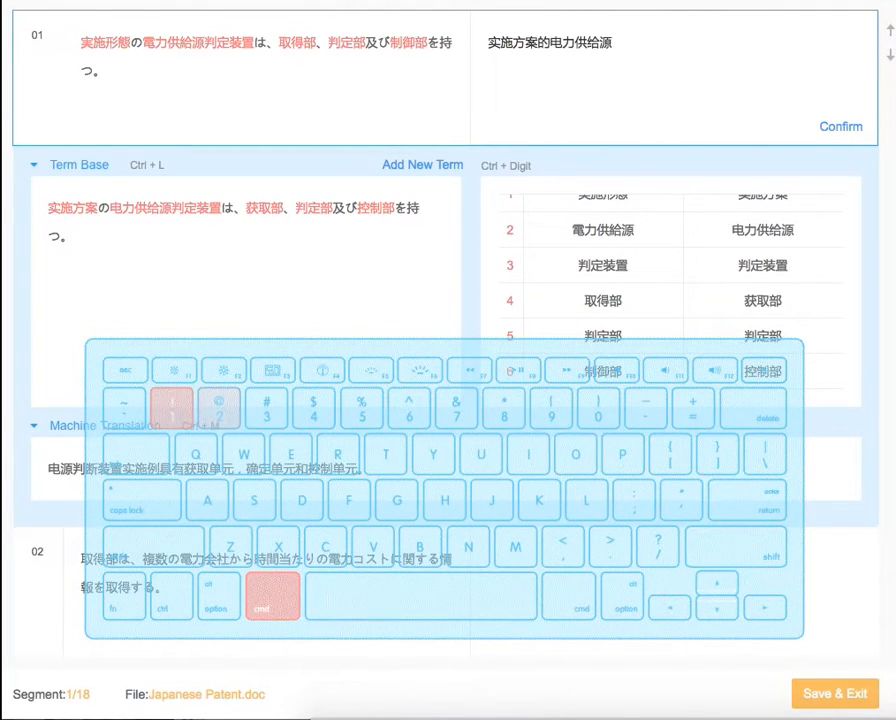
{"action": "key", "text": "super+3"}
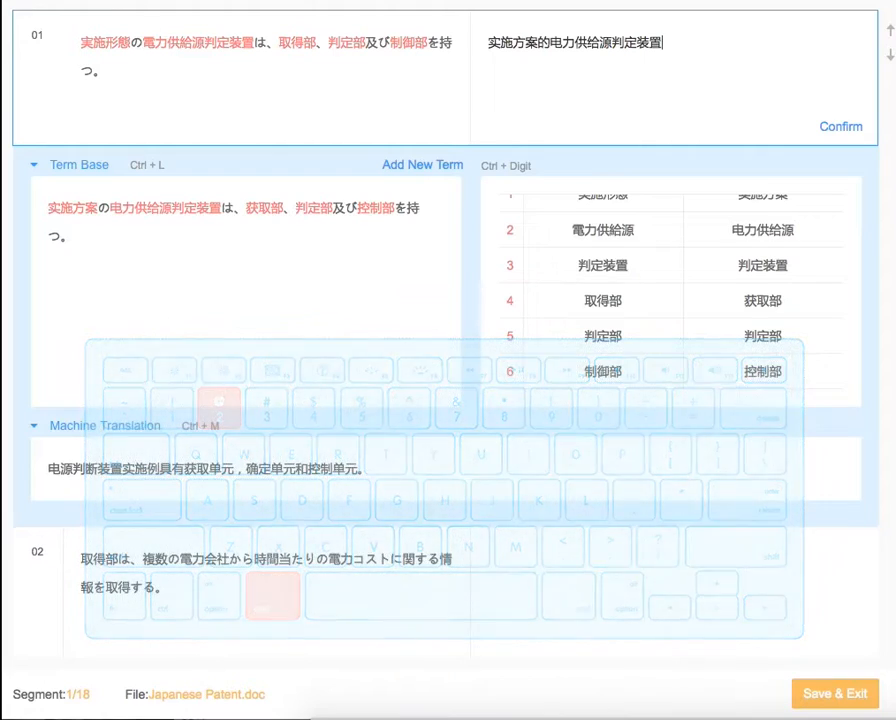
{"action": "type", "text": "具有"}
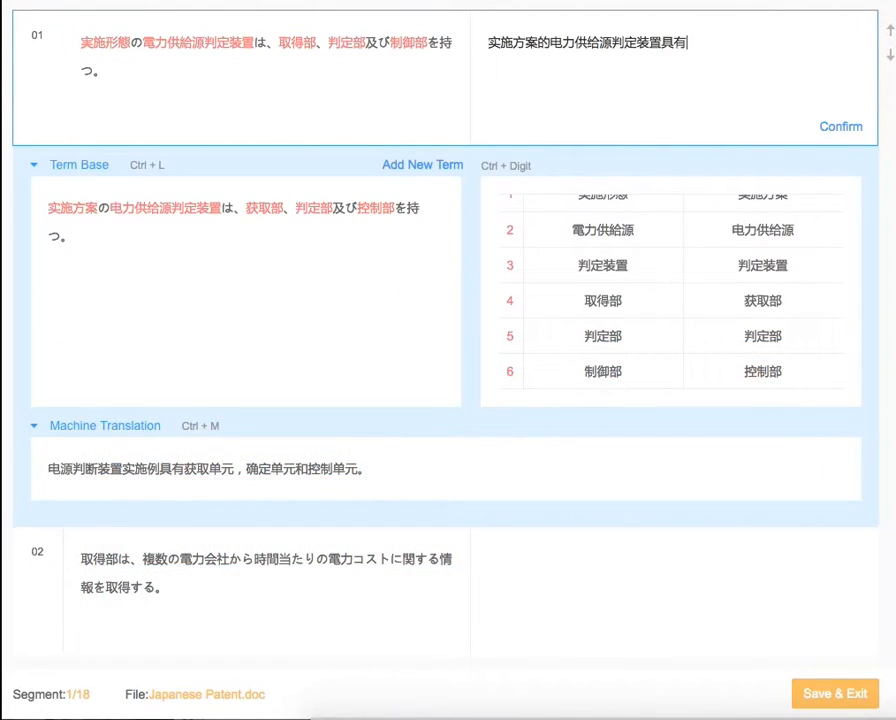
{"action": "key", "text": "super+4"}
{"action": "key", "text": "super+5"}
{"action": "type", "text": "以及"}
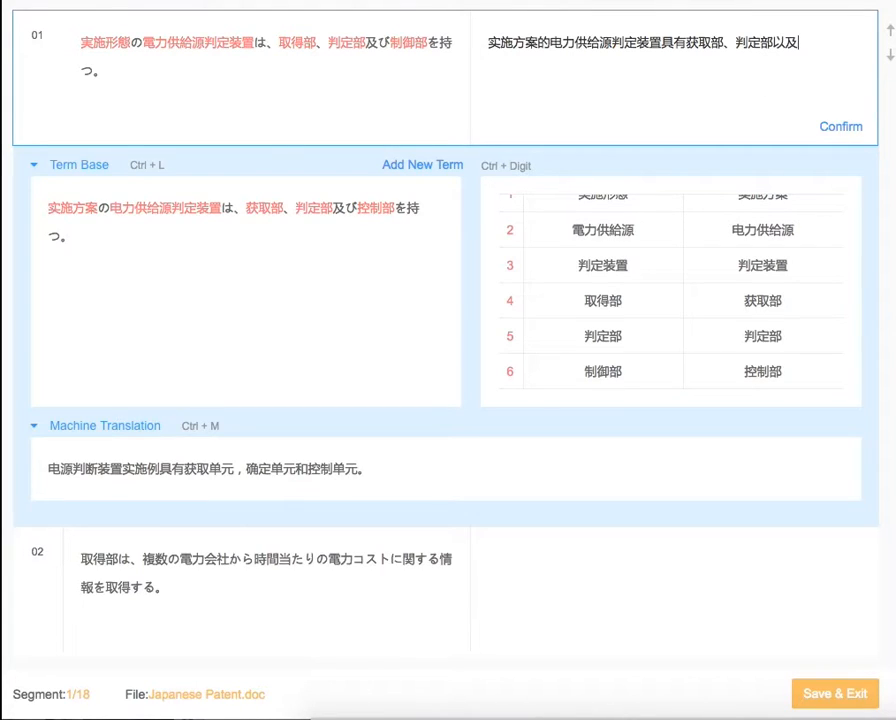
{"action": "key", "text": "super+6"}
{"action": "left_click", "coordinate": [836, 126]}
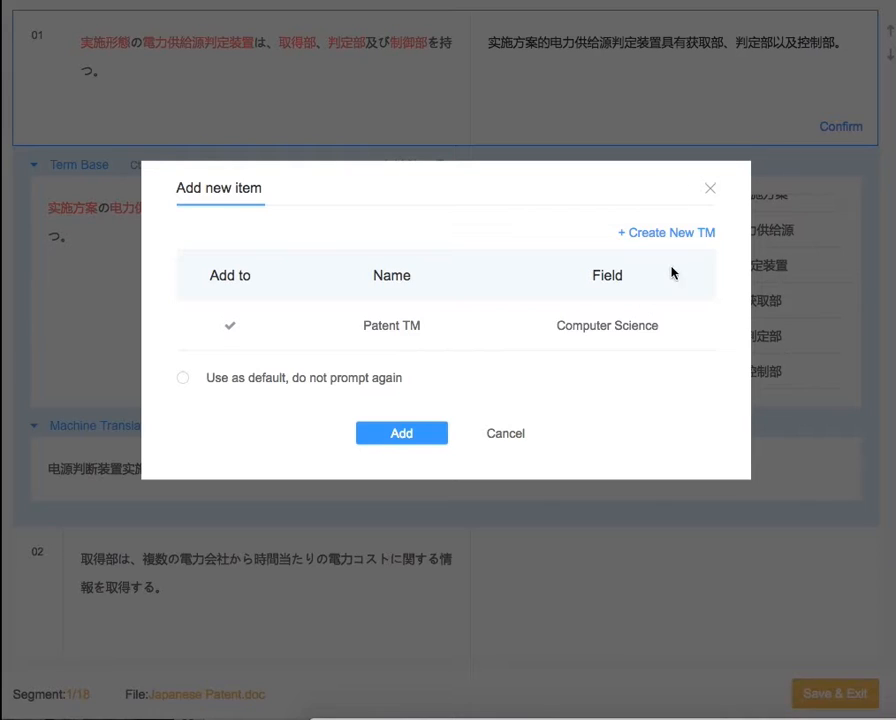
- Create a new translation memory named My TM with the field Computer Science
{"action": "left_click", "coordinate": [668, 233]}
{"action": "left_click", "coordinate": [294, 332]}
{"action": "type", "text": "My TM"}
{"action": "key", "text": "Return"}
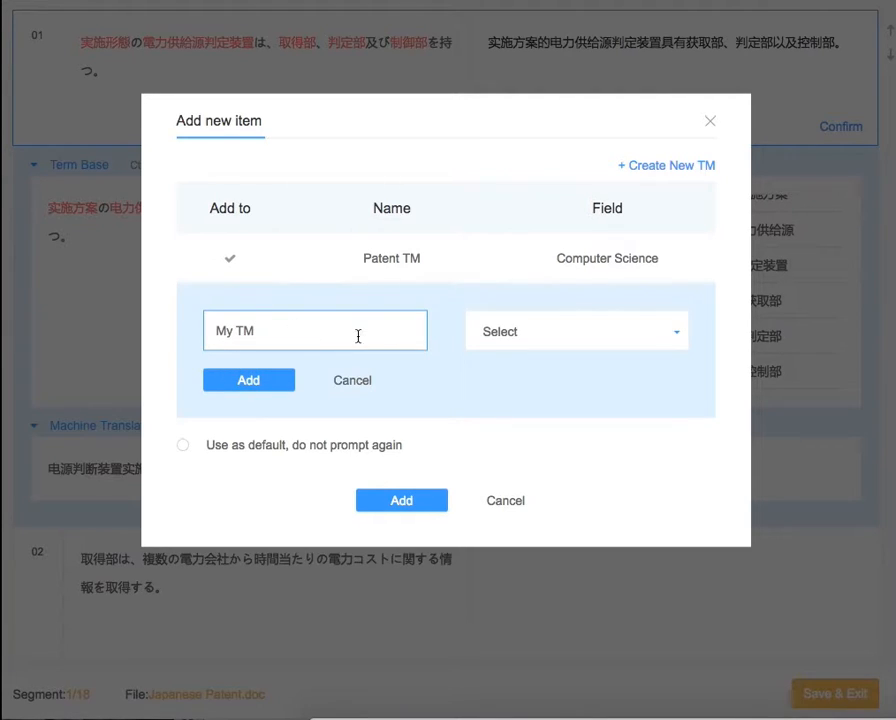
{"action": "left_click", "coordinate": [572, 334]}
{"action": "scroll", "coordinate": [562, 455], "scroll_direction": "down", "scroll_amount": 5}
{"action": "scroll", "coordinate": [564, 464], "scroll_direction": "down", "scroll_amount": 2}
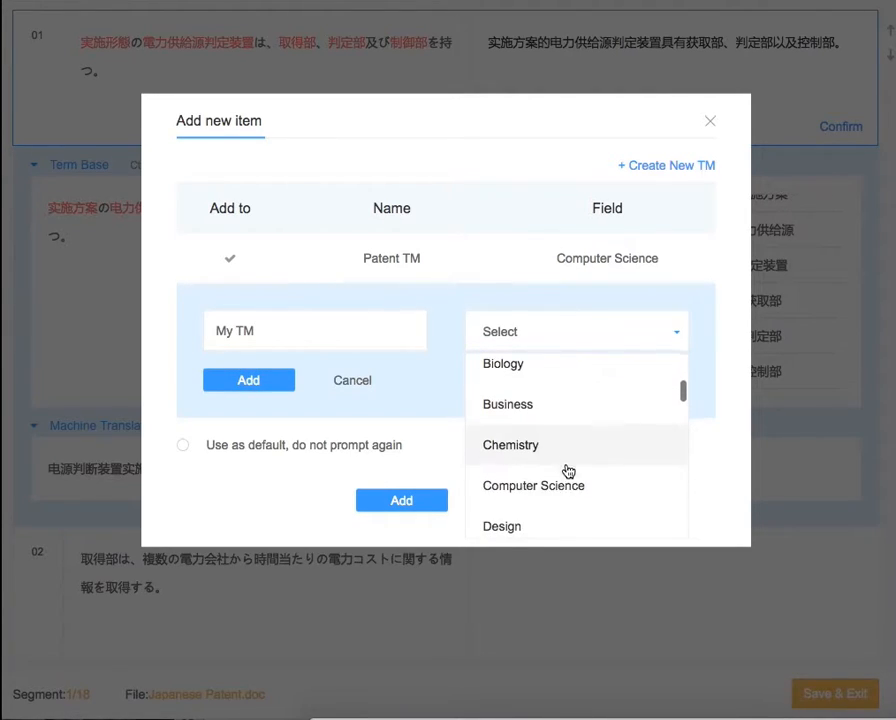
{"action": "left_click", "coordinate": [566, 486]}
{"action": "left_click", "coordinate": [282, 386]}
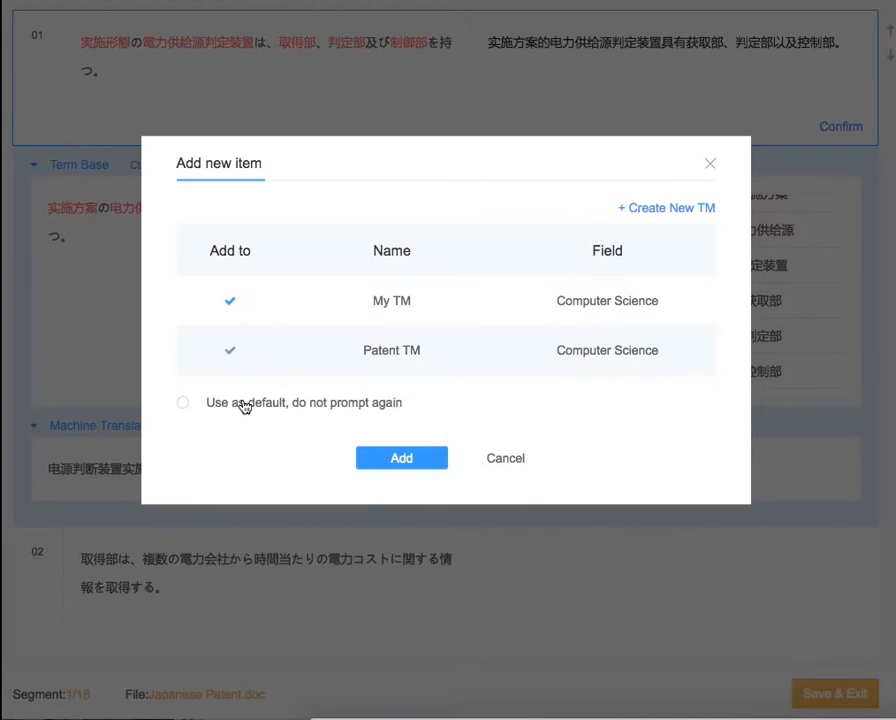
- Add the confirmed segment 01 to My TM and use that choice as the default without prompting again
{"action": "left_click", "coordinate": [240, 406]}
{"action": "left_click", "coordinate": [436, 467]}
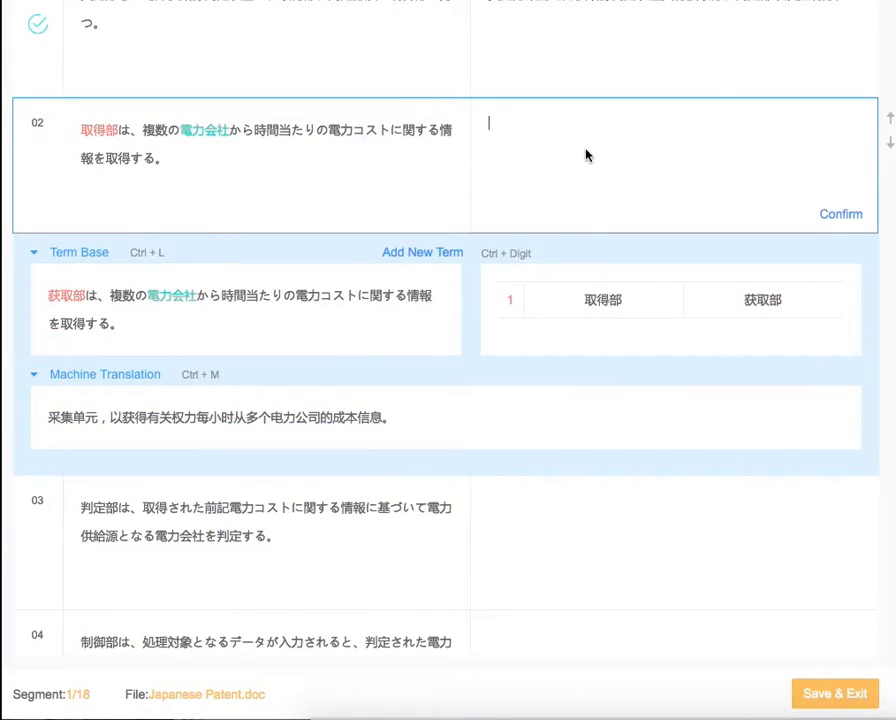
- Add the segment 02 terms 電力会社 as 电力公司 and 複数 as 多个 to the term base
{"action": "mouse_move", "coordinate": [172, 297]}
{"action": "left_click", "coordinate": [175, 322]}
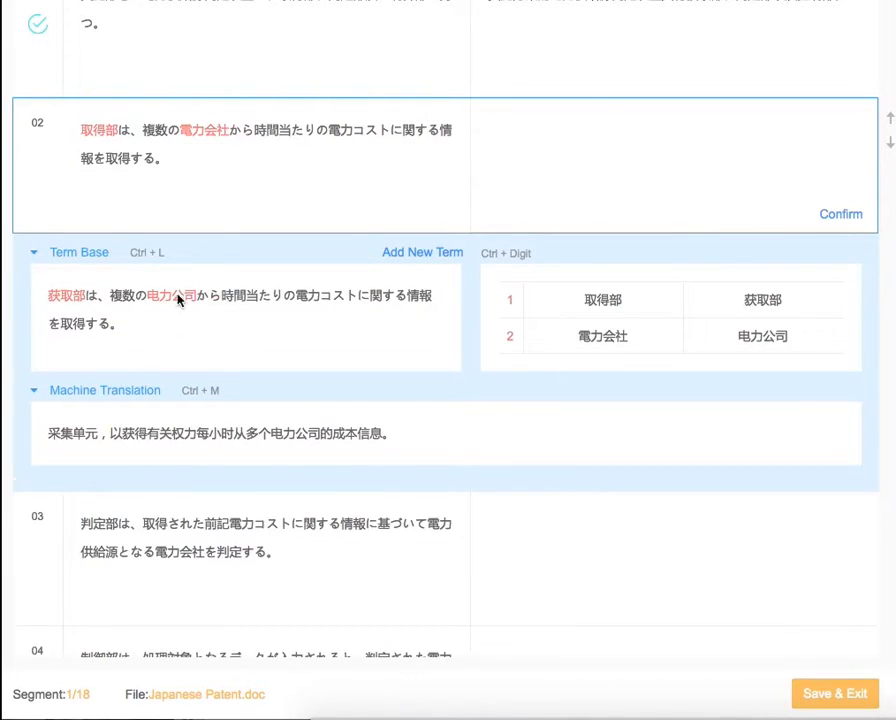
{"action": "left_click", "coordinate": [124, 297]}
{"action": "type", "text": "guoge"}
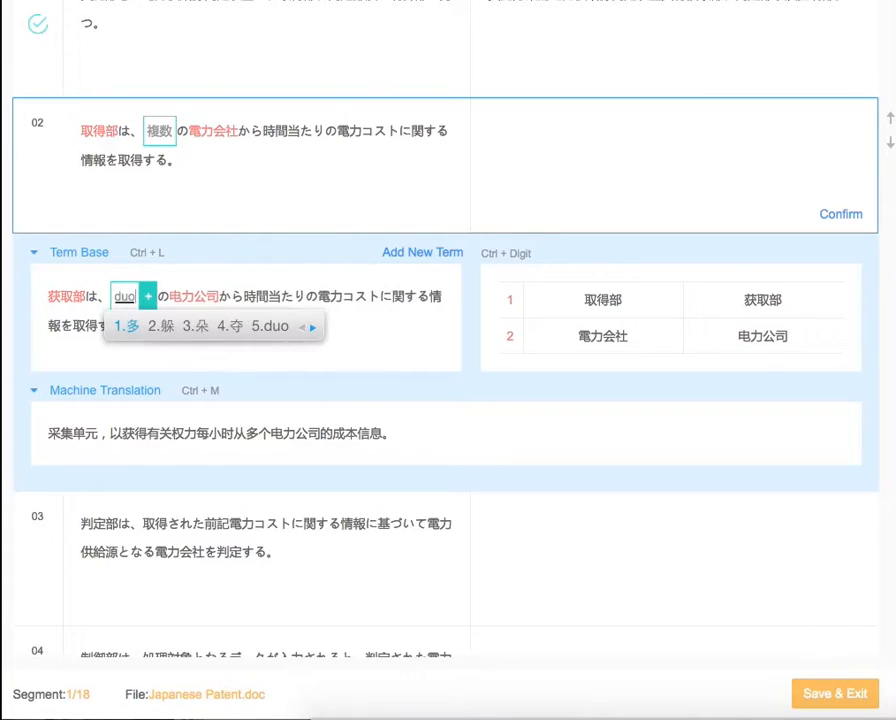
{"action": "key", "text": "space"}
{"action": "left_click", "coordinate": [153, 297]}
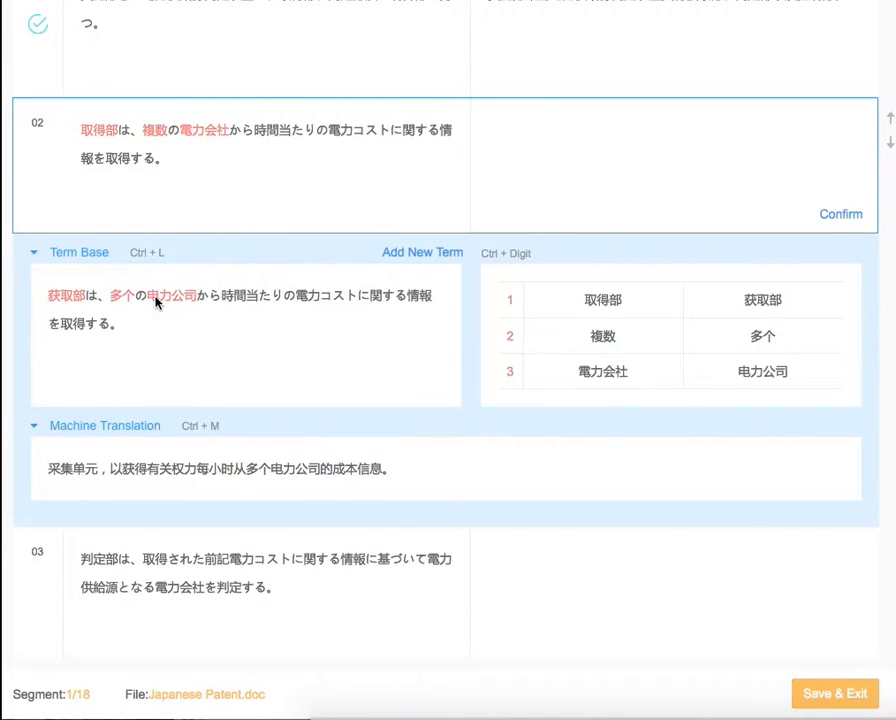
- Merge 電力 and コスト into one term in segment 02 and add it to the term base as 电力成本
{"action": "left_click", "coordinate": [310, 300]}
{"action": "left_click", "coordinate": [348, 300]}
{"action": "left_click", "coordinate": [348, 300]}
{"action": "type", "text": "dianli"}
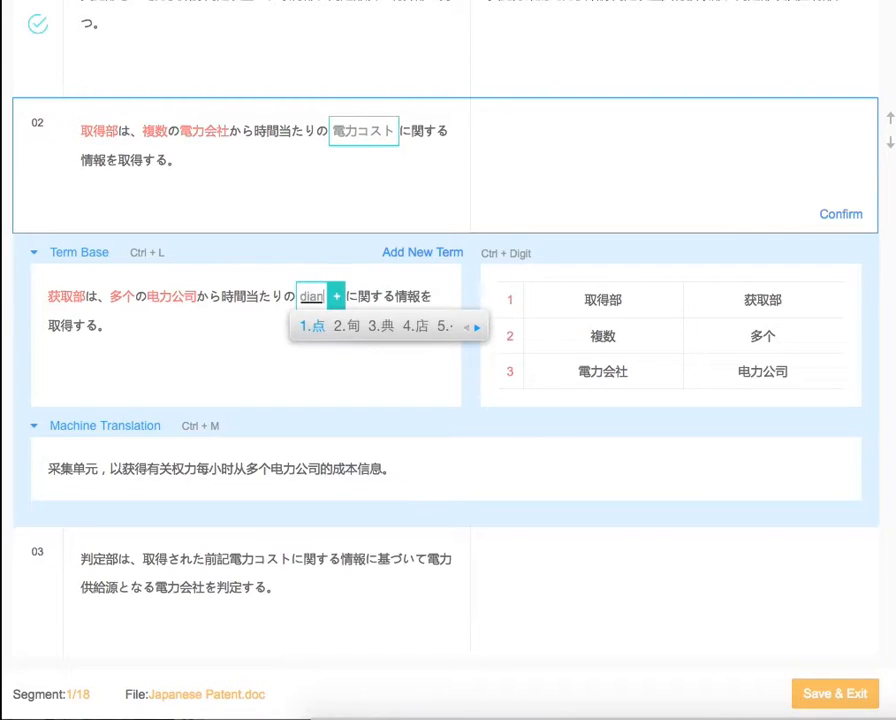
{"action": "key", "text": "space"}
{"action": "type", "text": "chengb"}
{"action": "key", "text": "space"}
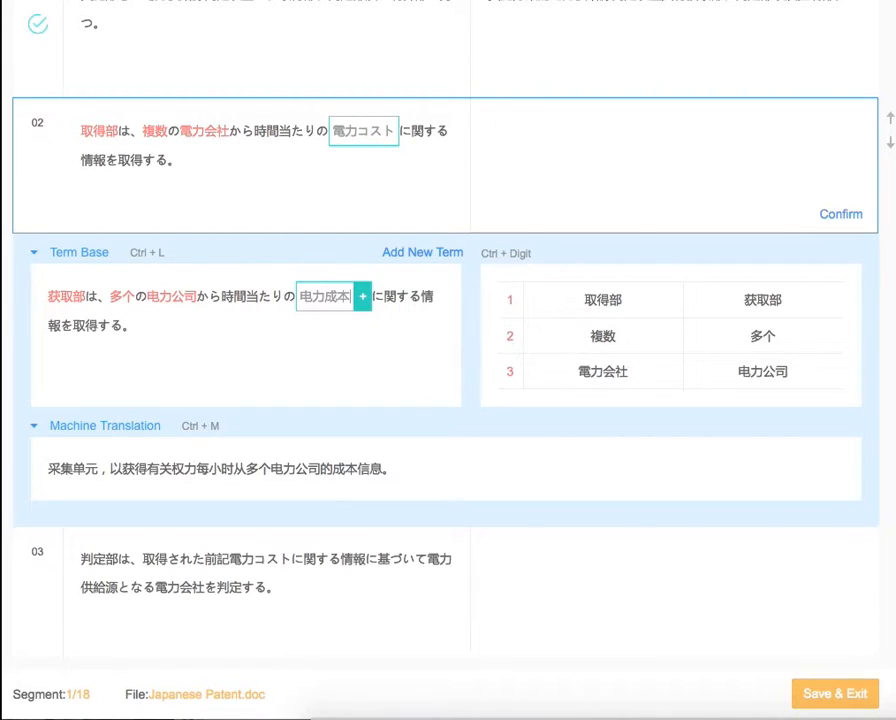
{"action": "left_click", "coordinate": [363, 303]}
- Add the term 情報 from segment 02 to the term base with the Chinese translation 信息
{"action": "left_click", "coordinate": [412, 300]}
{"action": "type", "text": "xinxi"}
{"action": "key", "text": "space"}
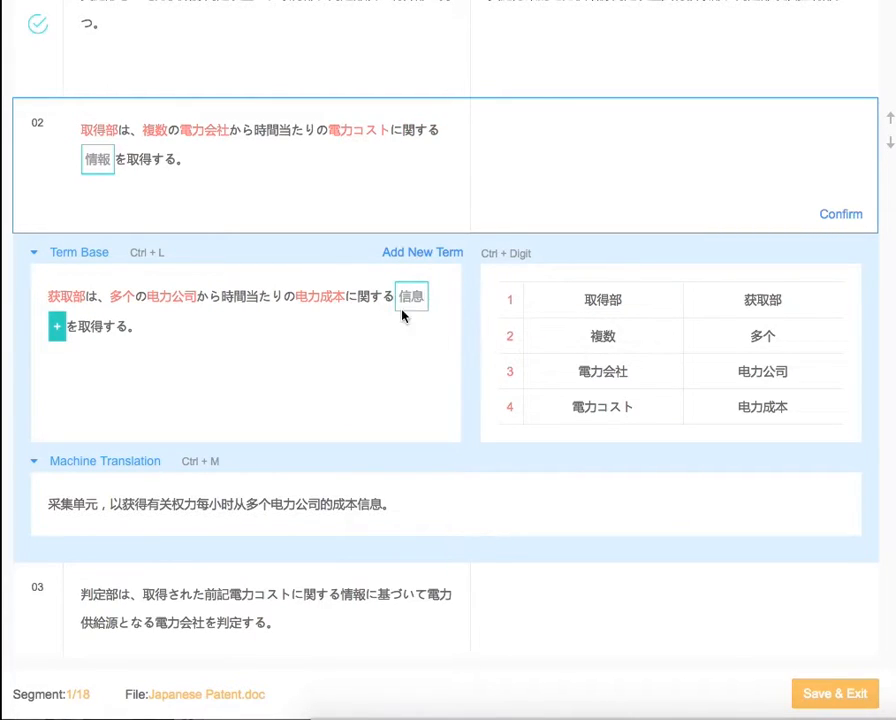
{"action": "left_click", "coordinate": [57, 327]}
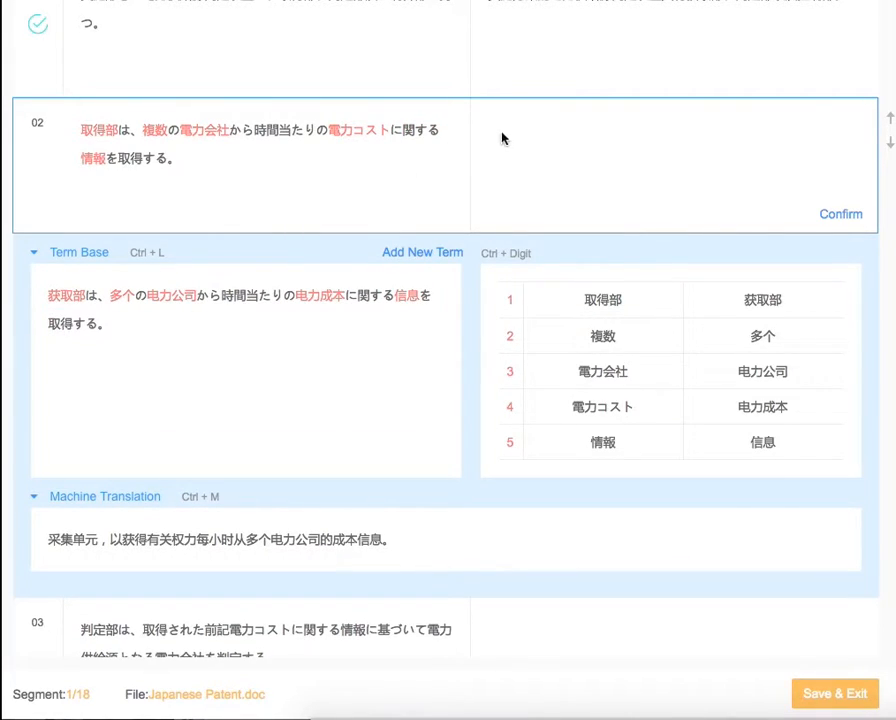
- Insert the term-base version of segment 02 as its translation and rewrite the opening as 获取部从多个电力公司
{"action": "left_click", "coordinate": [545, 131]}
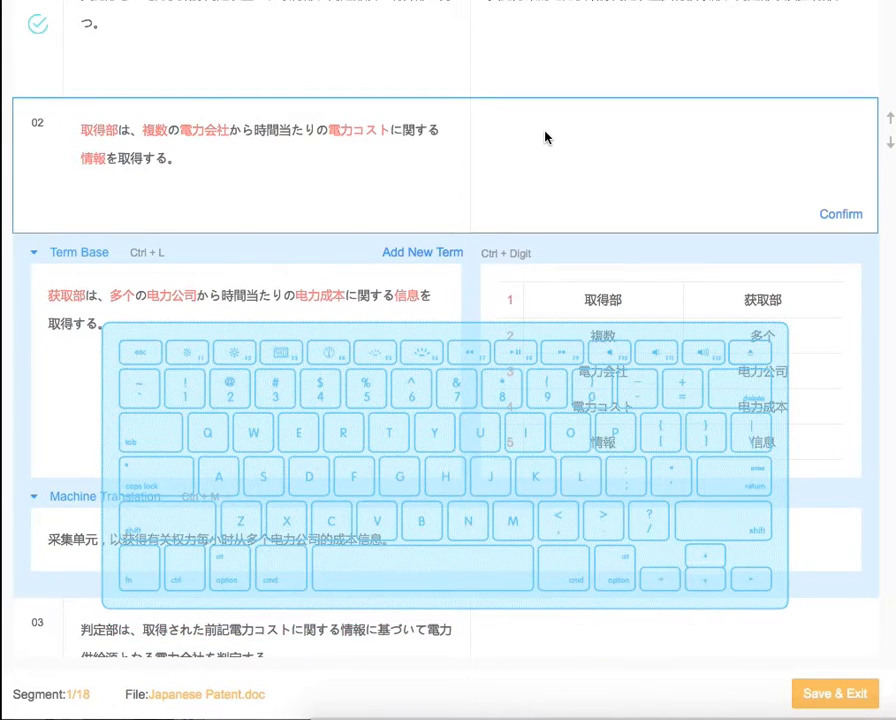
{"action": "key", "text": "ctrl+l"}
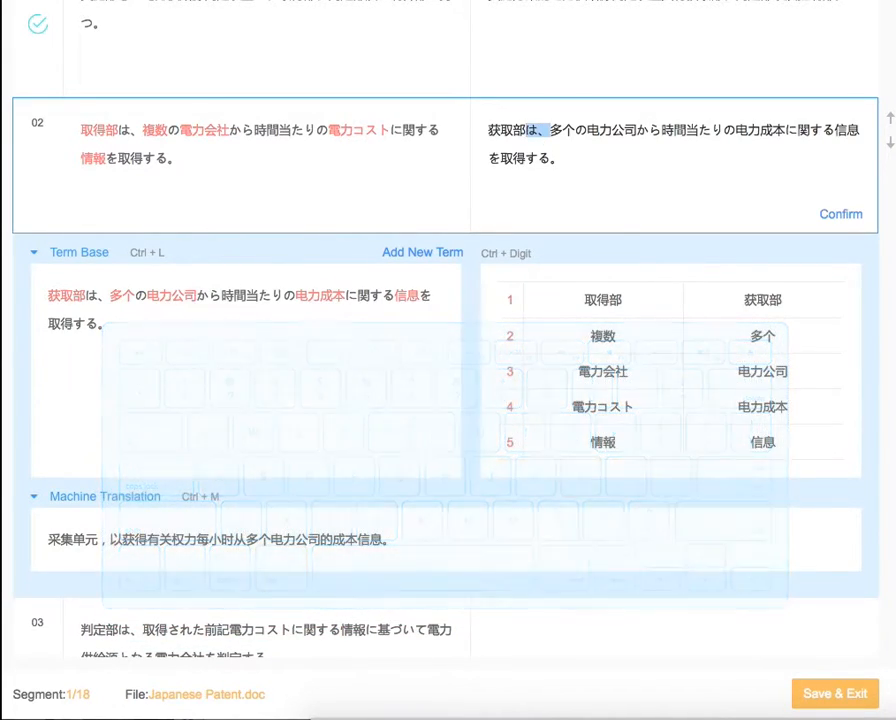
{"action": "type", "text": "cong"}
{"action": "key", "text": "space"}
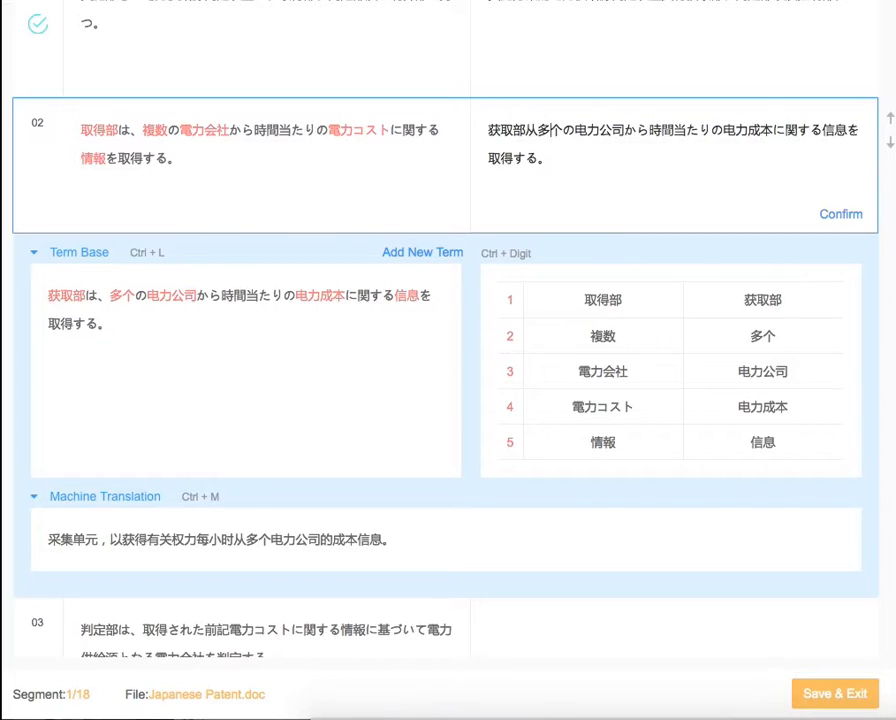
{"action": "key", "text": "BackSpace"}
{"action": "key", "text": "shift+Right"}
{"action": "key", "text": "shift+Right"}
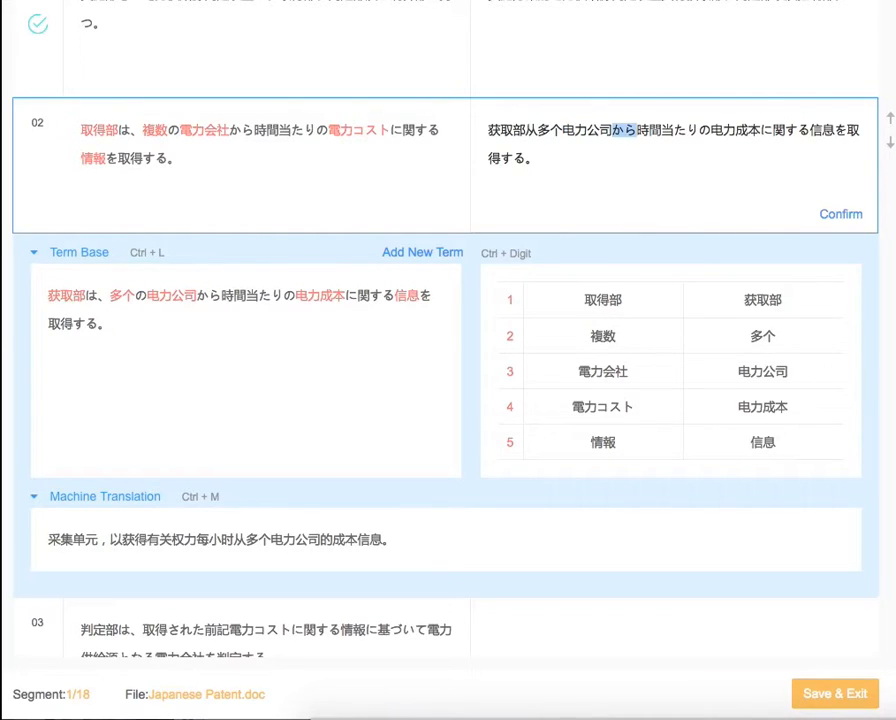
- Replace the Japanese wording between 电力公司 and 信息 in segment 02's translation so it reads 获取与单位时间电力成本相关的
{"action": "type", "text": "huoq"}
{"action": "key", "text": "space"}
{"action": "type", "text": "yu"}
{"action": "key", "text": "space"}
{"action": "type", "text": "danw"}
{"action": "key", "text": "space"}
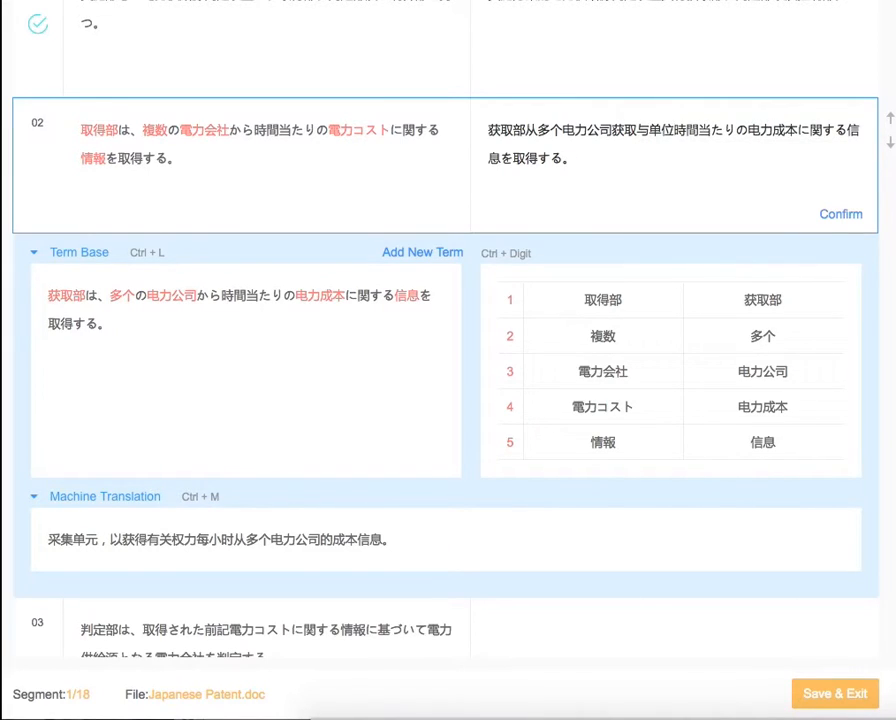
{"action": "type", "text": "shij"}
{"action": "key", "text": "space"}
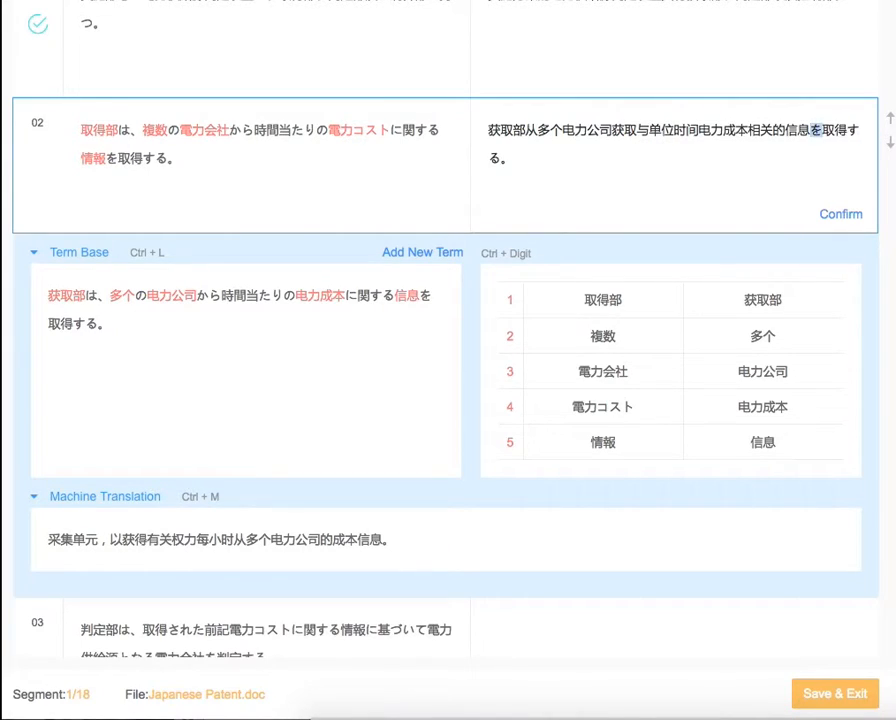
- Delete the remaining を取得する from the end of segment 02's translation and confirm the segment
{"action": "key", "text": "shift+Right"}
{"action": "key", "text": "shift+Right"}
{"action": "key", "text": "shift+Right"}
{"action": "key", "text": "shift+Right"}
{"action": "key", "text": "shift+Right"}
{"action": "key", "text": "BackSpace"}
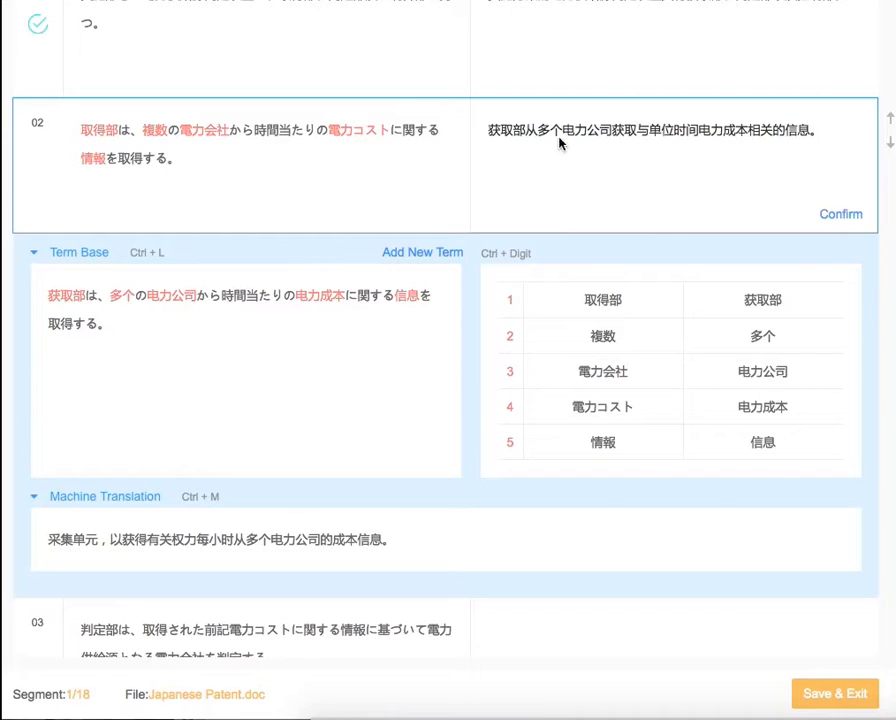
{"action": "left_click", "coordinate": [824, 215]}
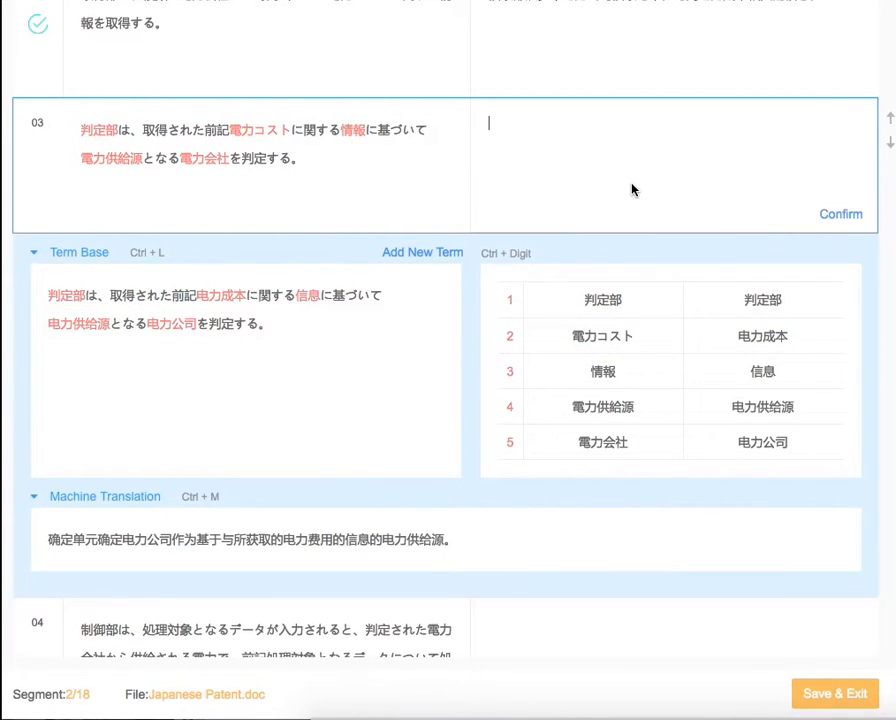
- Insert the term-base version of segment 03 as its translation and rewrite the beginning as 判定部基于与获取的上述电力成本相关的信息，判定作为电力供给源
{"action": "key", "text": "ctrl+l"}
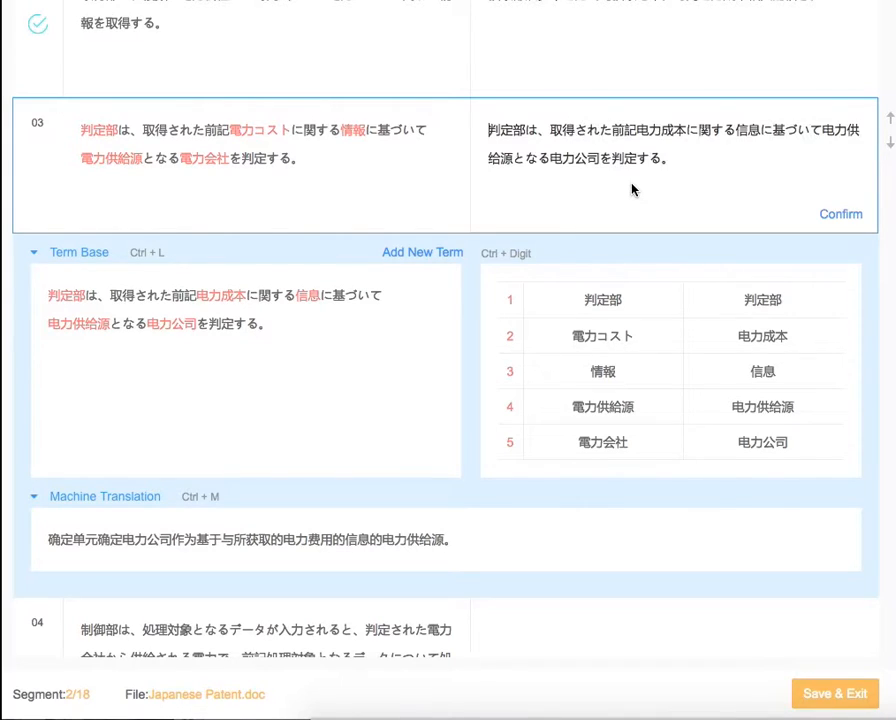
{"action": "key", "text": "Right"}
{"action": "key", "text": "Right"}
{"action": "key", "text": "Right"}
{"action": "key", "text": "shift+Right"}
{"action": "key", "text": "shift+Right"}
{"action": "type", "text": "jiyu"}
{"action": "key", "text": "space"}
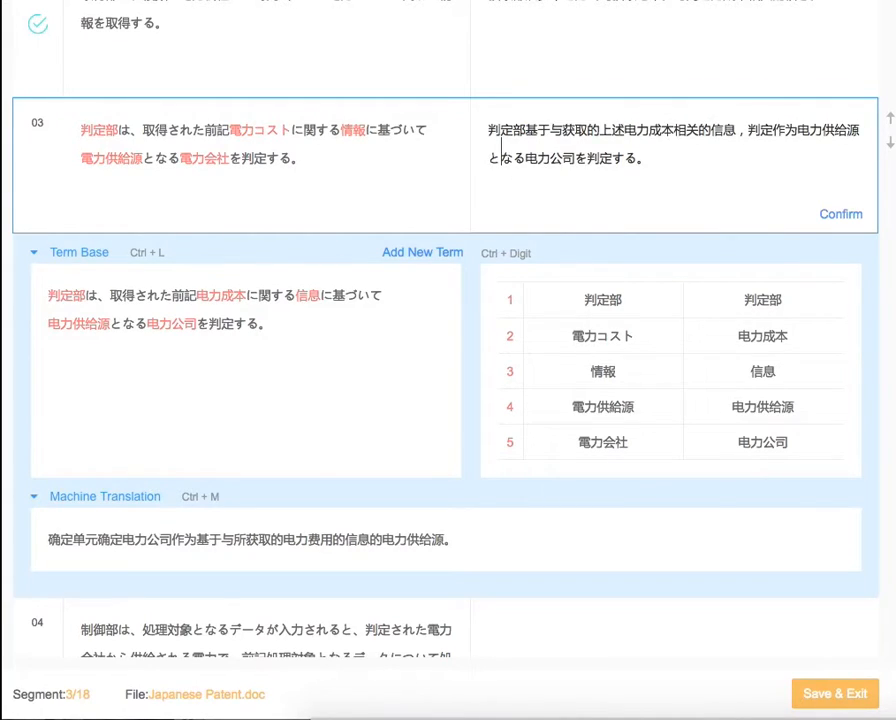
- Finish segment 03's translation by replacing となる with 的 and deleting を判定する, and confirm the segment
{"action": "key", "text": "shift+Right"}
{"action": "key", "text": "shift+Right"}
{"action": "key", "text": "shift+Right"}
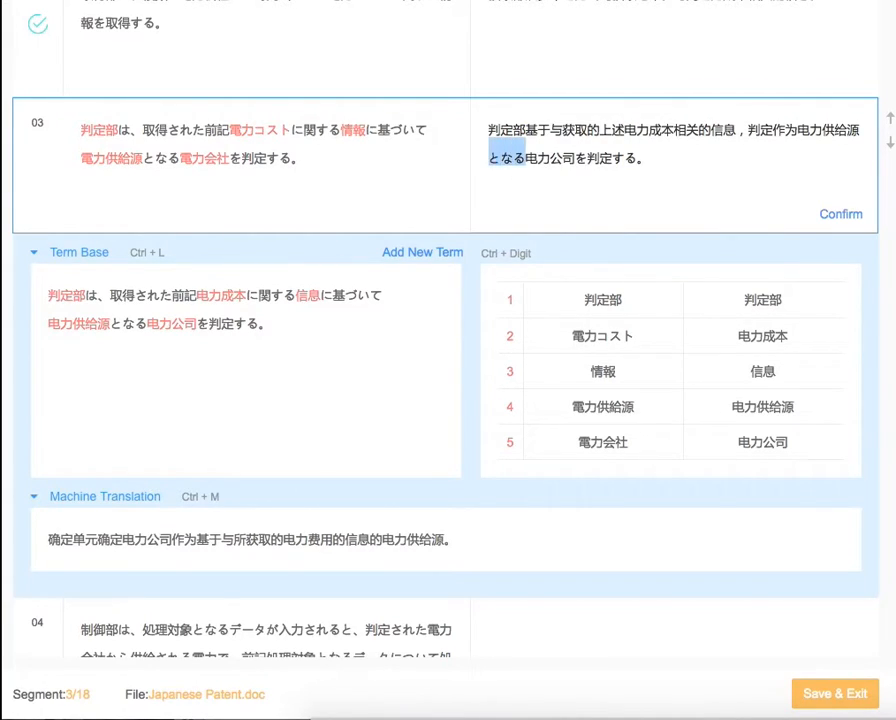
{"action": "type", "text": "de"}
{"action": "key", "text": "space"}
{"action": "key", "text": "shift+Right"}
{"action": "key", "text": "shift+Right"}
{"action": "key", "text": "shift+Right"}
{"action": "key", "text": "shift+Right"}
{"action": "key", "text": "shift+Right"}
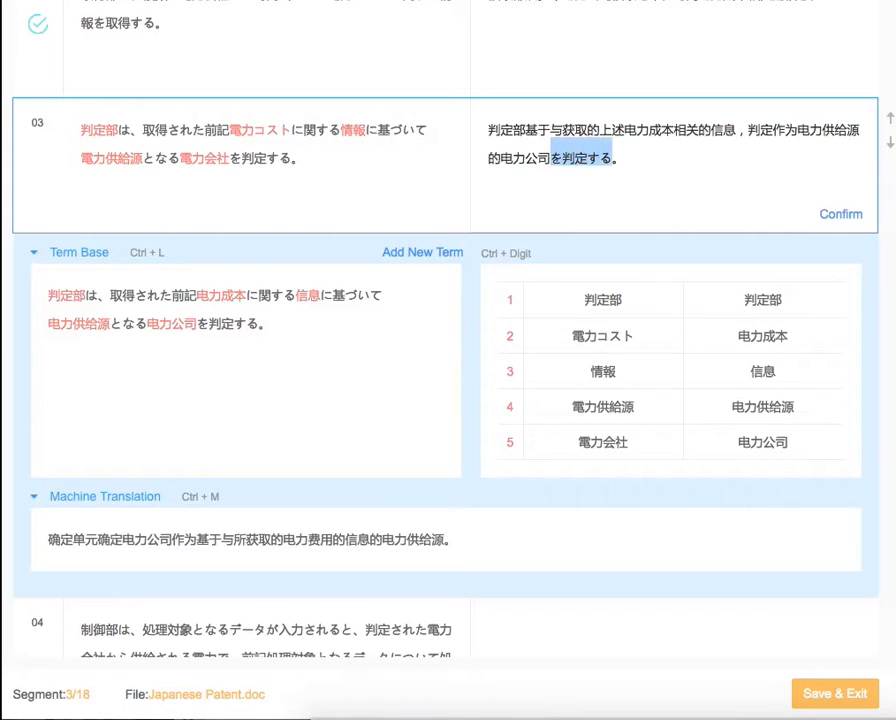
{"action": "key", "text": "BackSpace"}
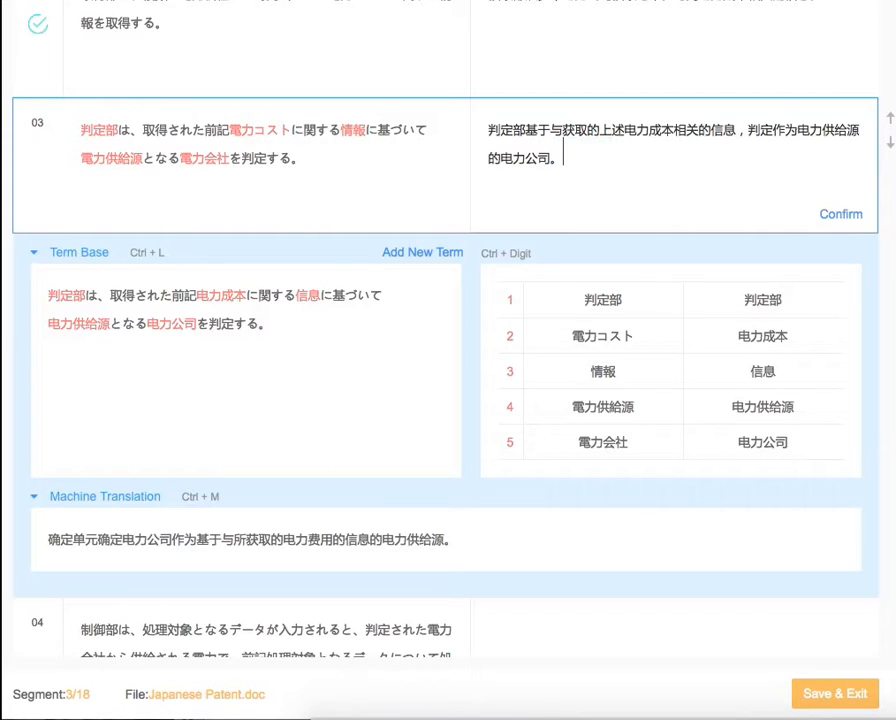
{"action": "left_click", "coordinate": [843, 216]}
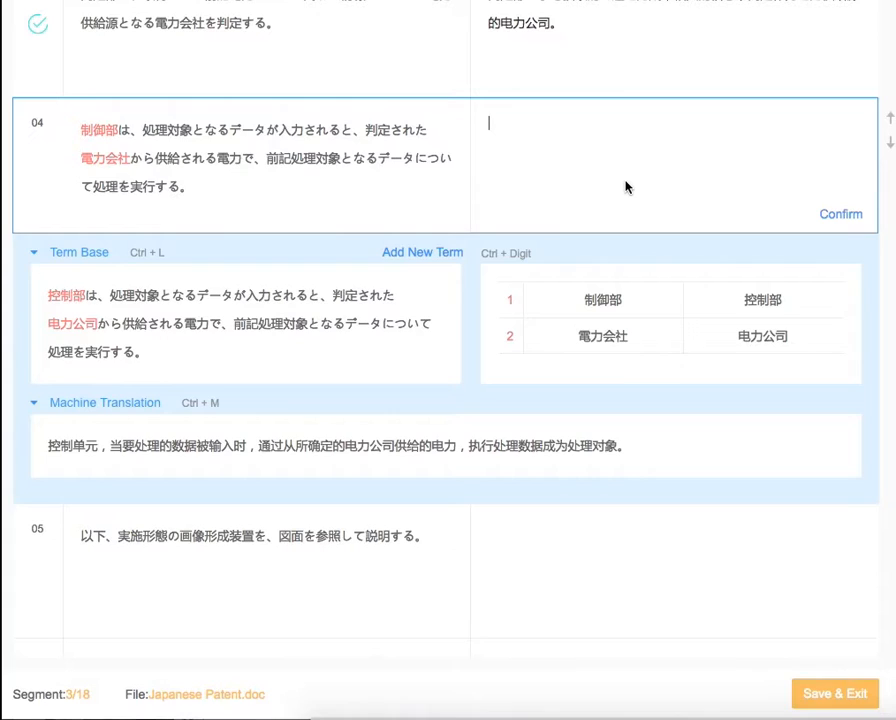
- Merge 処理 and 対象 into one term in segment 04 and add it to the term base as 处理对象
{"action": "left_click", "coordinate": [128, 298]}
{"action": "left_click", "coordinate": [152, 298]}
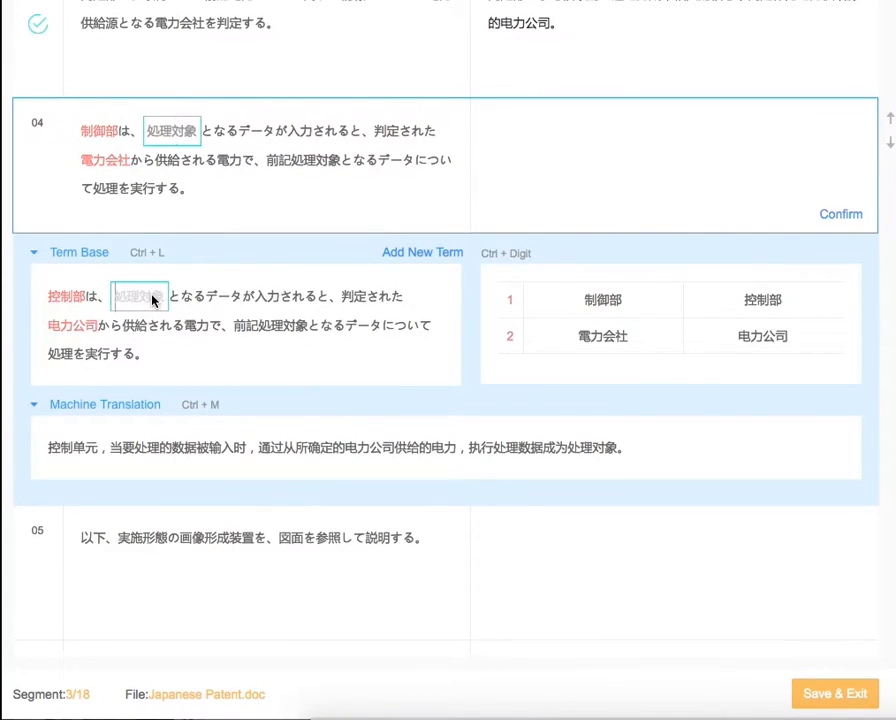
{"action": "type", "text": "chuli"}
{"action": "key", "text": "space"}
{"action": "type", "text": "duix"}
{"action": "key", "text": "space"}
{"action": "left_click", "coordinate": [176, 304]}
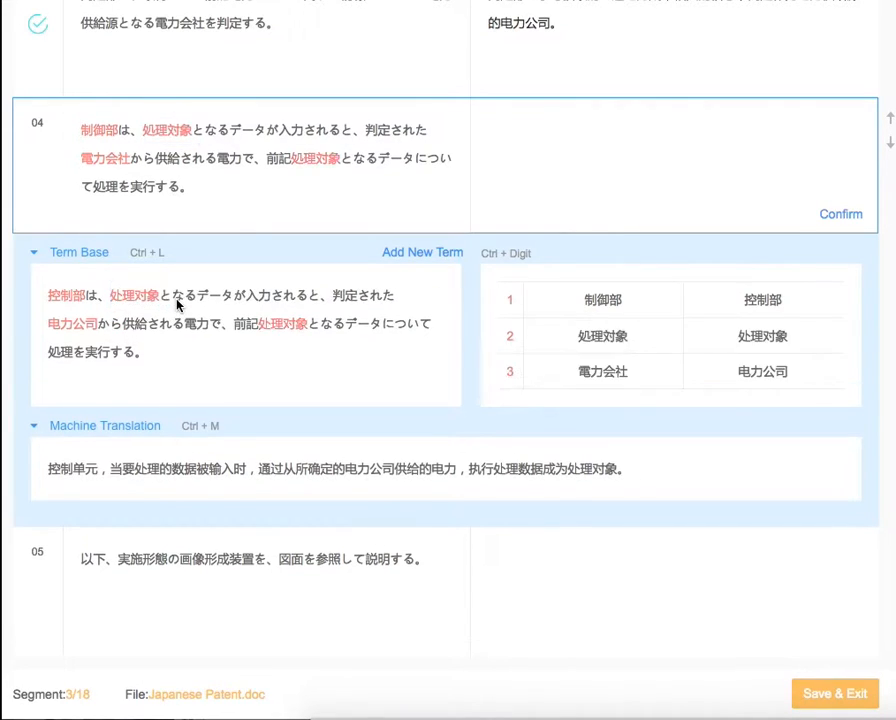
- Add the segment 04 terms データ as 数据 and 電力 as 电力 to the term base
{"action": "left_click", "coordinate": [215, 300]}
{"action": "type", "text": "shuju"}
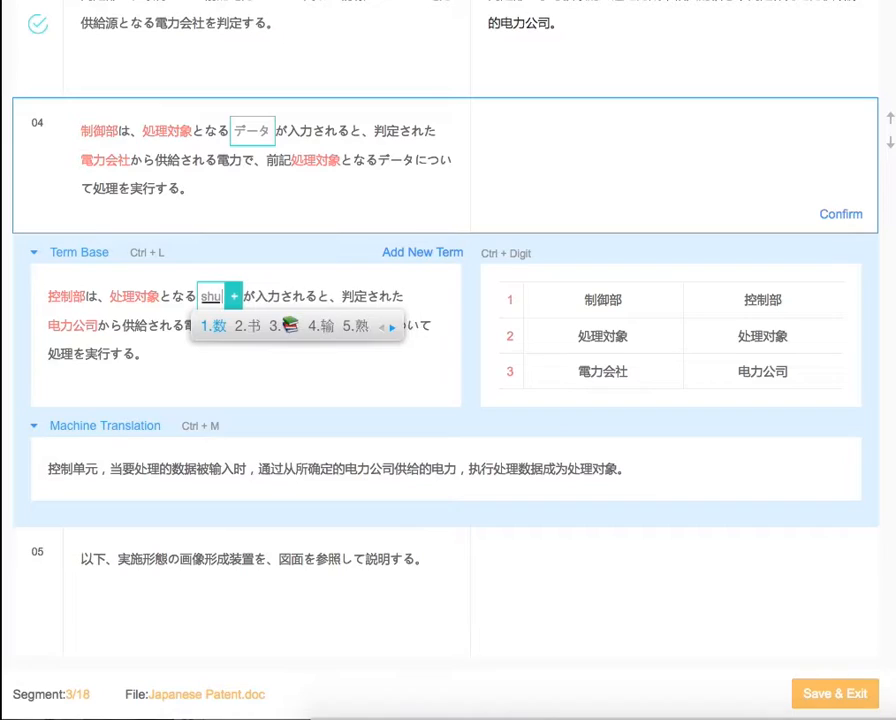
{"action": "key", "text": "space"}
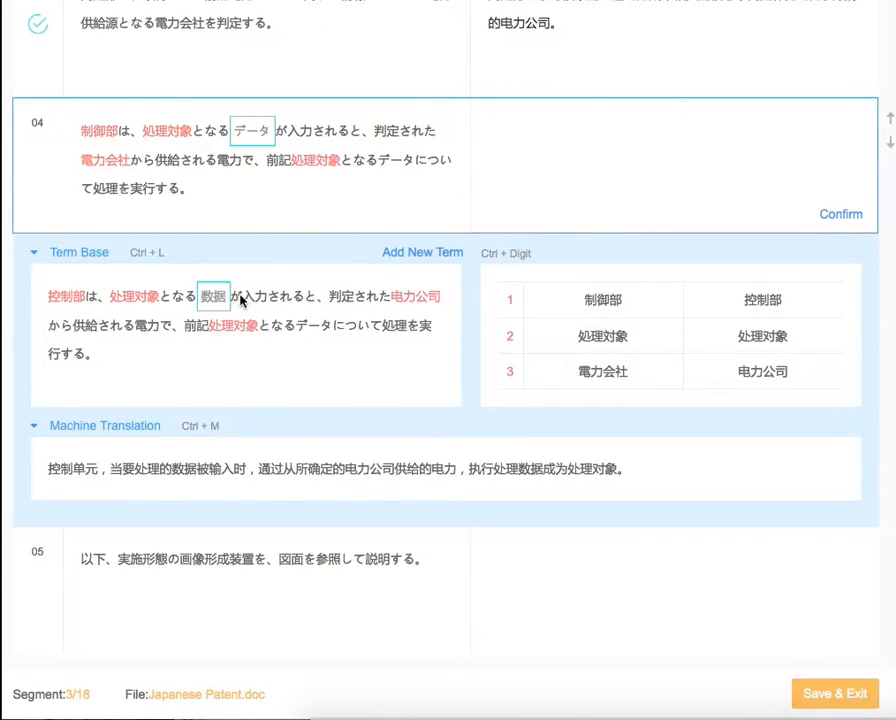
{"action": "left_click", "coordinate": [238, 296]}
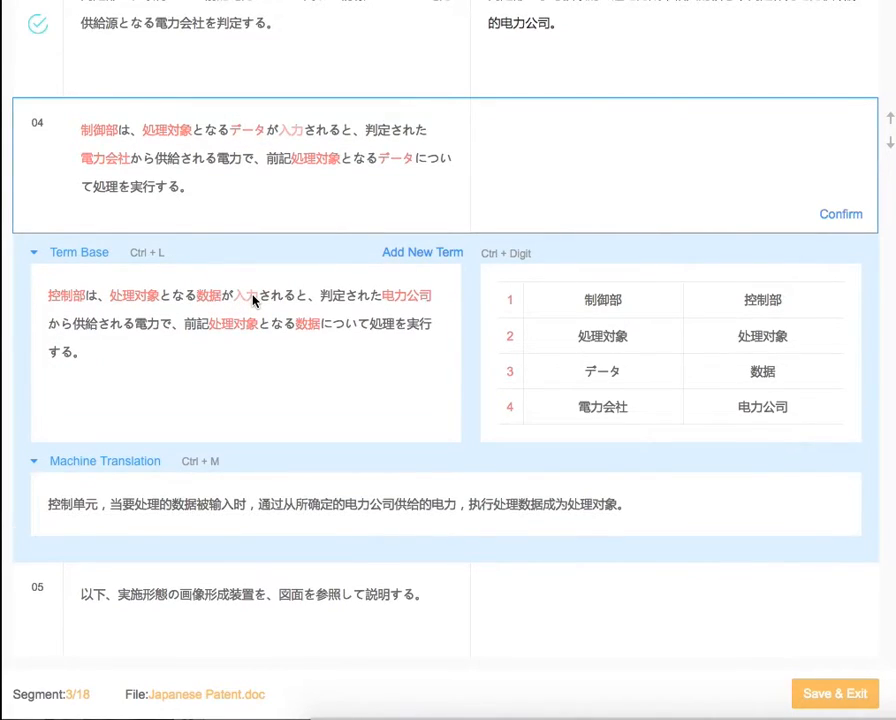
{"action": "left_click", "coordinate": [150, 328]}
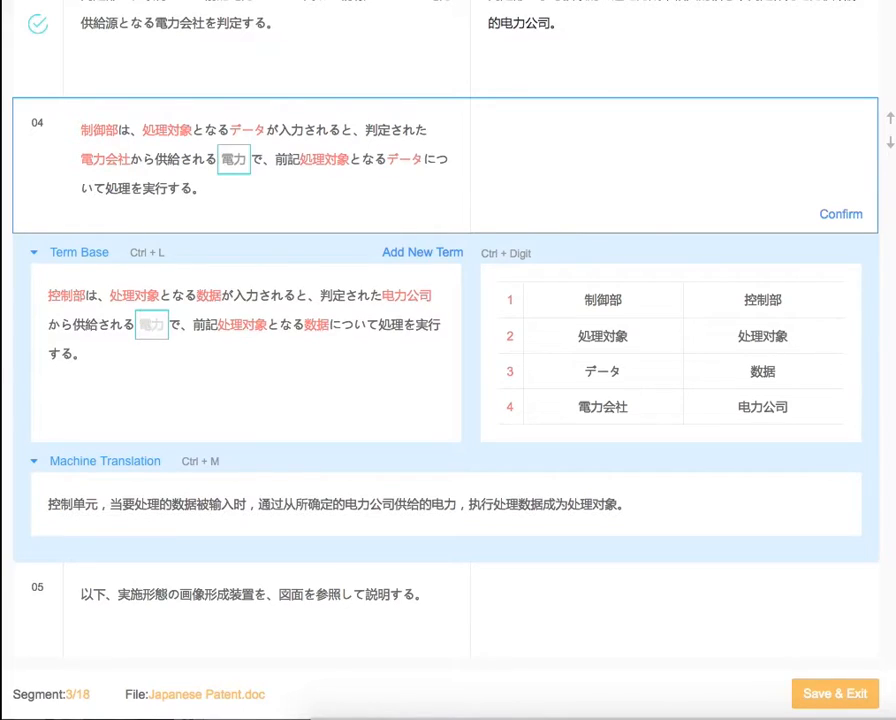
{"action": "type", "text": "dianli"}
{"action": "key", "text": "space"}
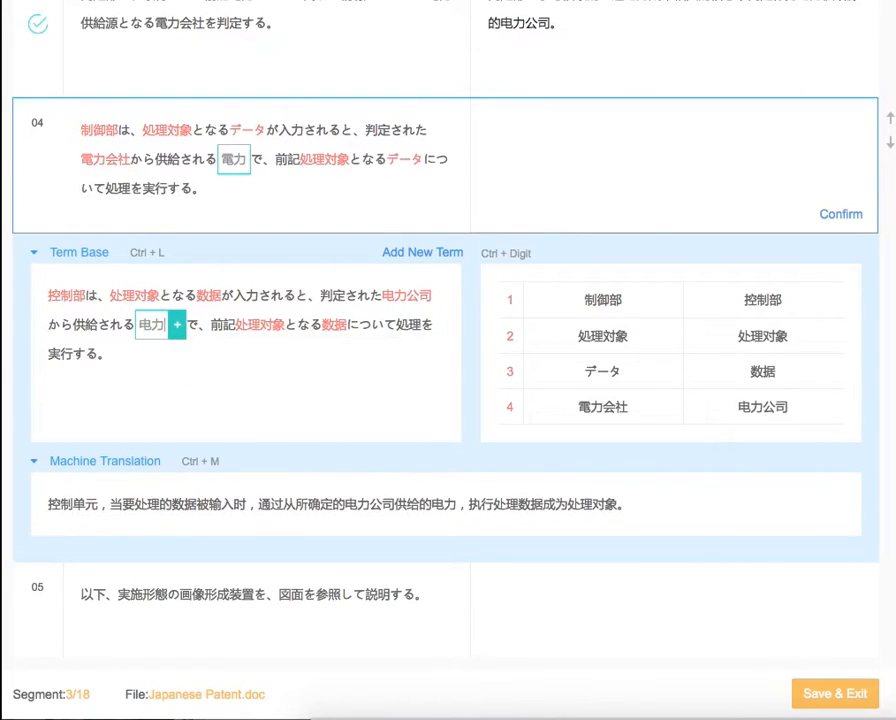
{"action": "left_click", "coordinate": [177, 326]}
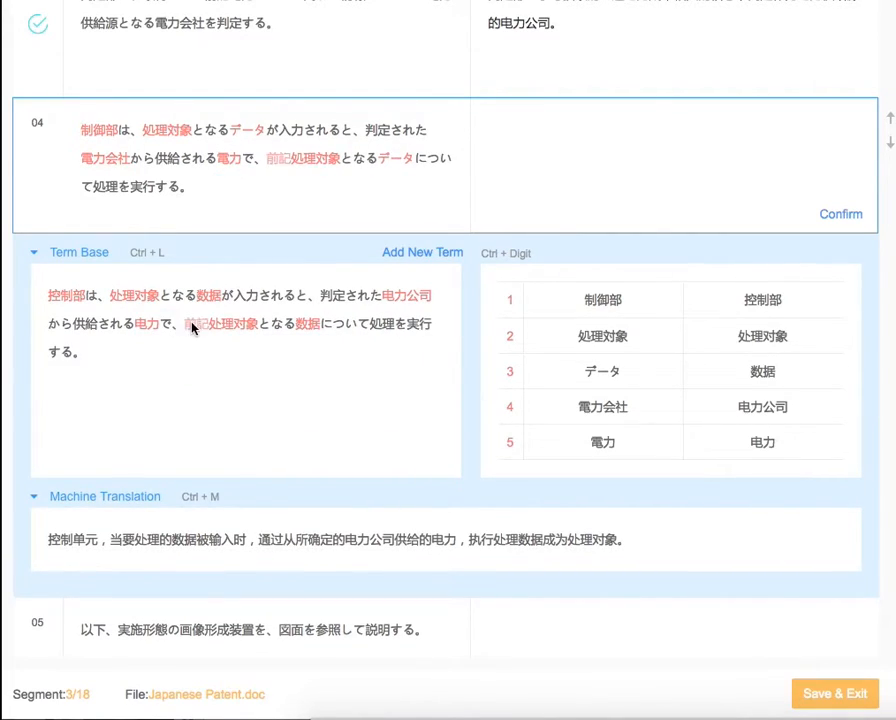
- Add the term 前記 from segment 04 to the term base with the Chinese translation 上述
{"action": "left_click", "coordinate": [193, 328]}
{"action": "type", "text": "shangsh"}
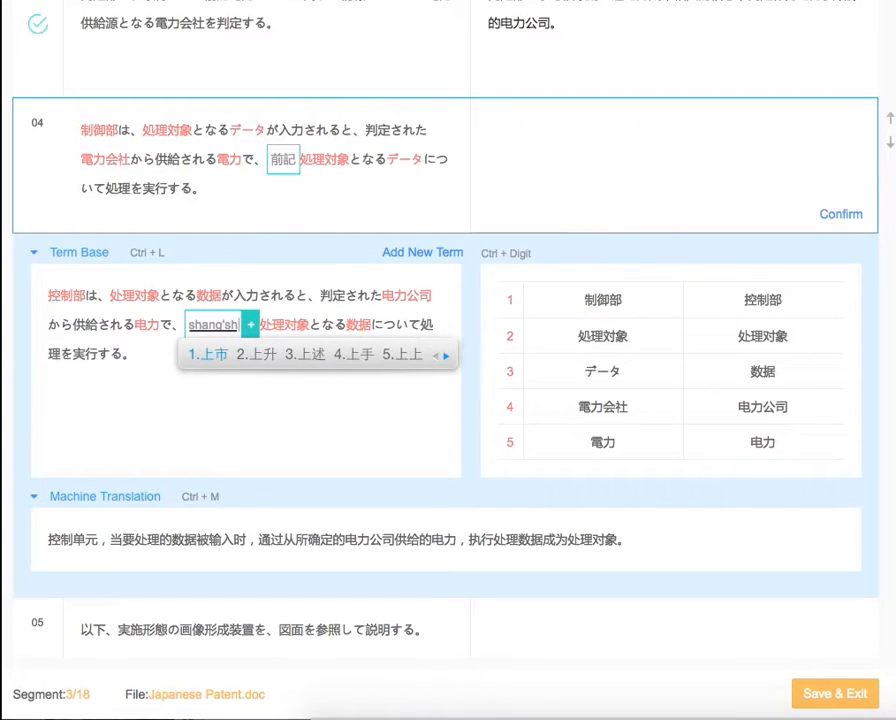
{"action": "type", "text": "3"}
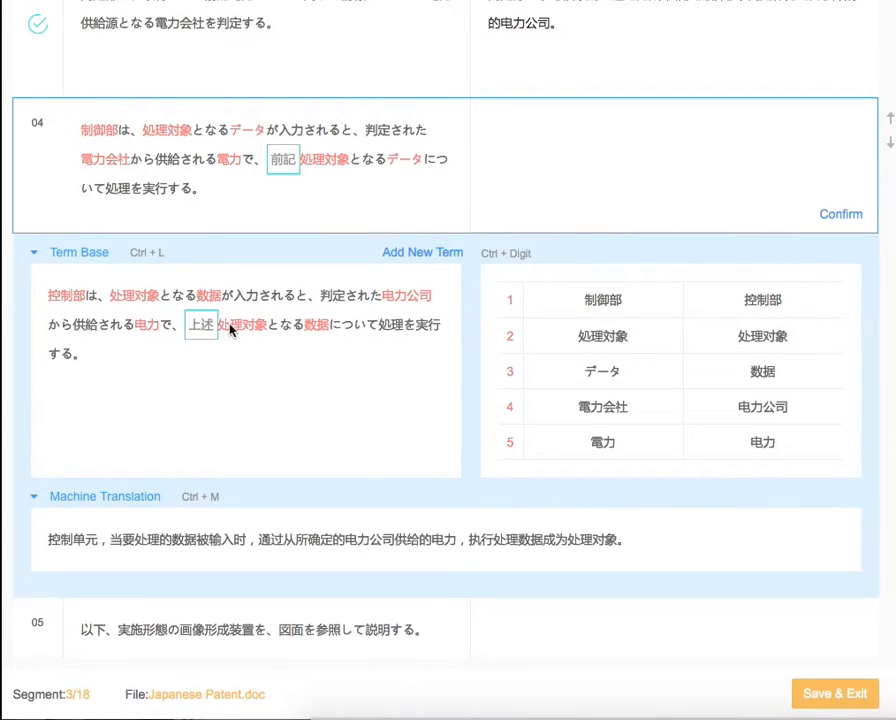
{"action": "left_click", "coordinate": [224, 327]}
- Fill segment 04's translation with the term base text and replace は、 after 控制部 with 在输入作为
{"action": "left_click", "coordinate": [544, 149]}
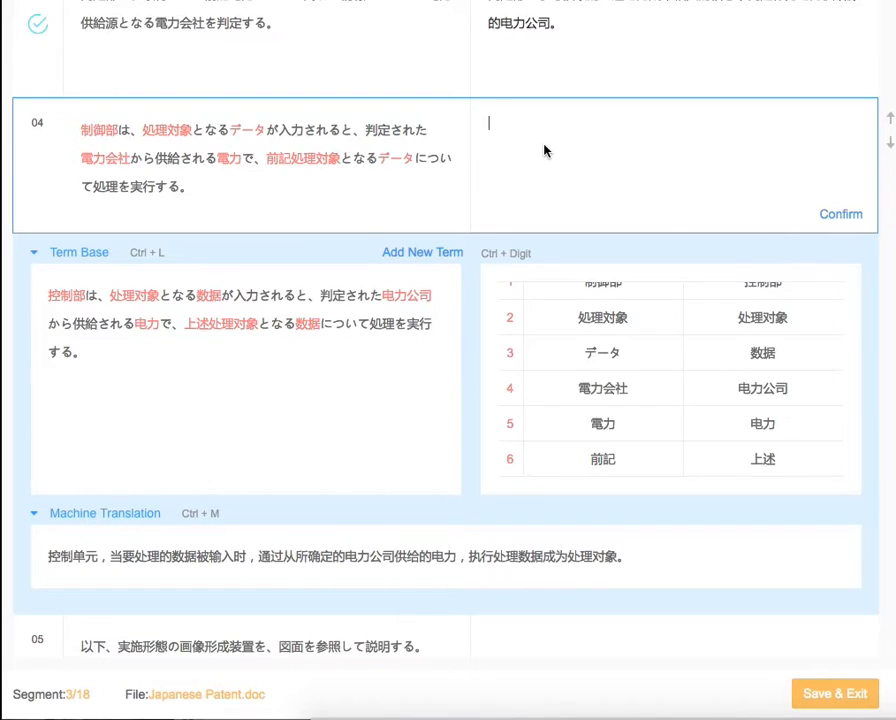
{"action": "key", "text": "ctrl+l"}
{"action": "key", "text": "BackSpace"}
{"action": "key", "text": "BackSpace"}
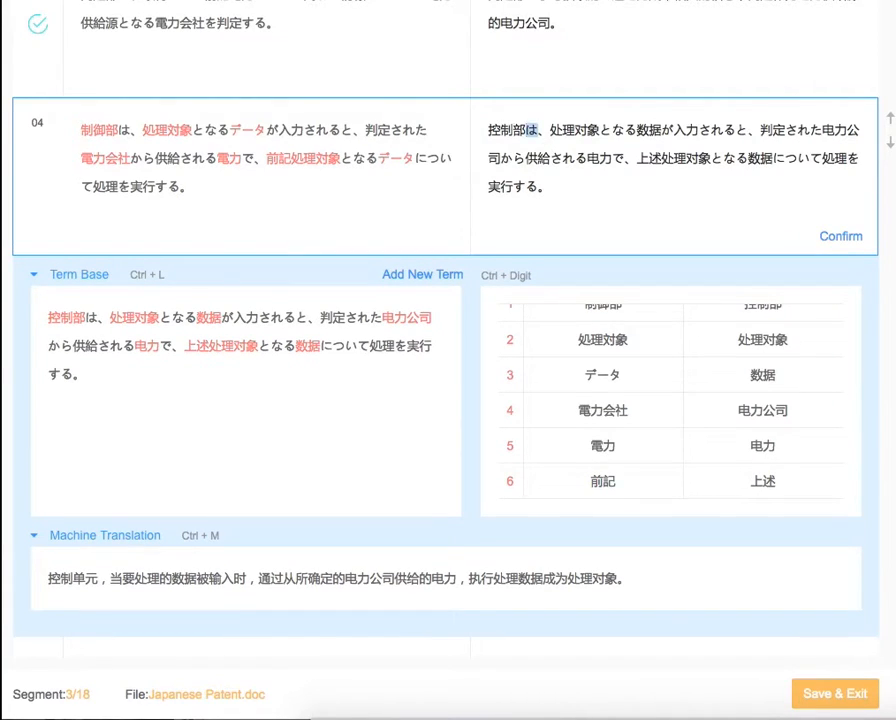
{"action": "type", "text": "zai"}
{"action": "key", "text": "space"}
{"action": "type", "text": "shuru"}
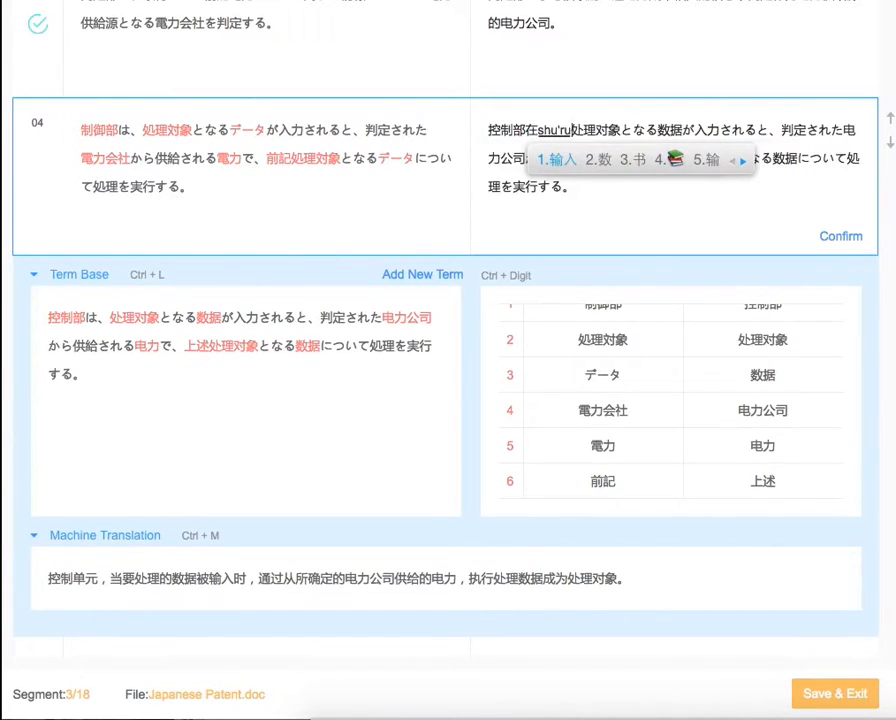
{"action": "key", "text": "space"}
{"action": "type", "text": "z"}
{"action": "key", "text": "BackSpace"}
{"action": "type", "text": "zw"}
{"action": "key", "text": "space"}
- In segment 04's translation, replace となる after 处理对象 with 的 and が入力されると after 数据 with 时
{"action": "key", "text": "shift+Right"}
{"action": "key", "text": "shift+Right"}
{"action": "key", "text": "shift+Right"}
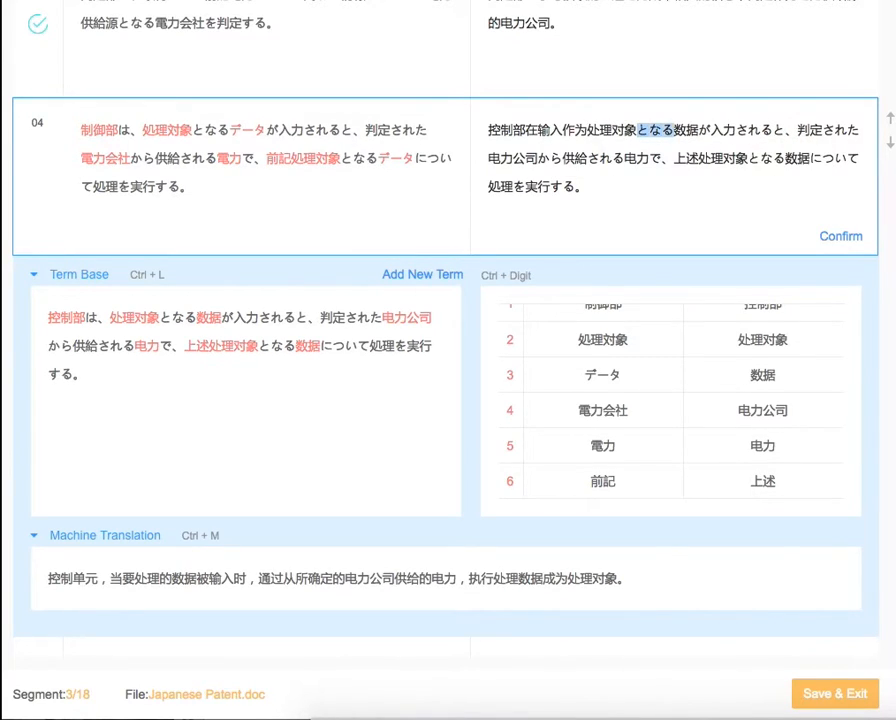
{"action": "type", "text": "d"}
{"action": "key", "text": "space"}
{"action": "key", "text": "shift+Right"}
{"action": "key", "text": "shift+Right"}
{"action": "key", "text": "shift+Right"}
{"action": "key", "text": "shift+Right"}
{"action": "key", "text": "shift+Right"}
{"action": "key", "text": "shift+Right"}
{"action": "key", "text": "shift+Right"}
{"action": "key", "text": "shift+Right"}
{"action": "type", "text": "shi"}
- Complete segment 04's translation after 时 as ，利用从判定的电力公司供给的电力，对作为上述处理对象的数据进行处理。 and confirm the segment
{"action": "key", "text": "shift+Right"}
{"action": "key", "text": "shift+Right"}
{"action": "key", "text": "shift+Right"}
{"action": "key", "text": "shift+Right"}
{"action": "key", "text": "shift+Right"}
{"action": "key", "text": "shift+Right"}
{"action": "key", "text": "shift+Right"}
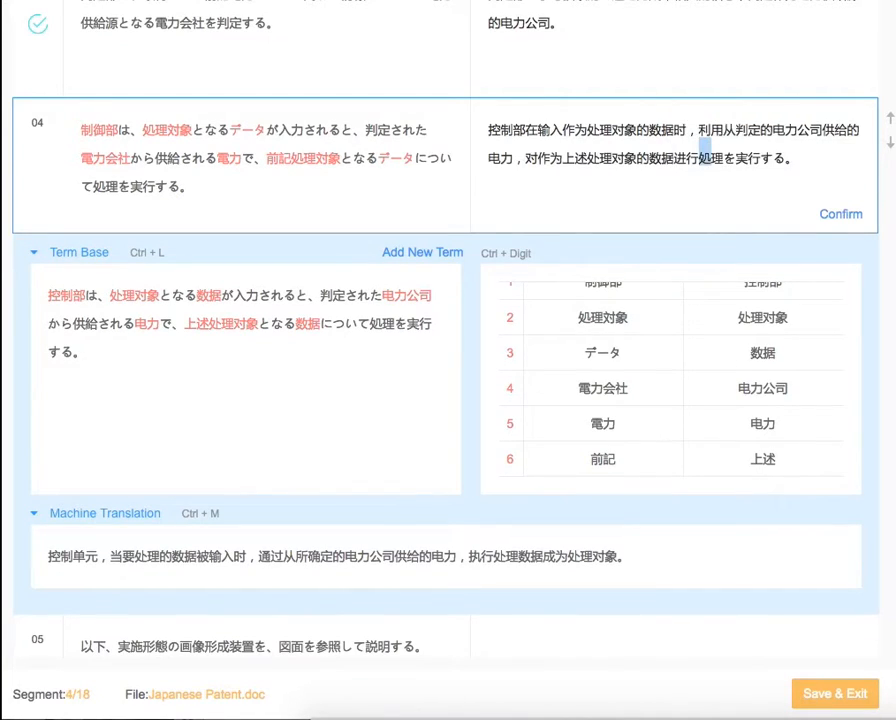
{"action": "type", "text": "chu"}
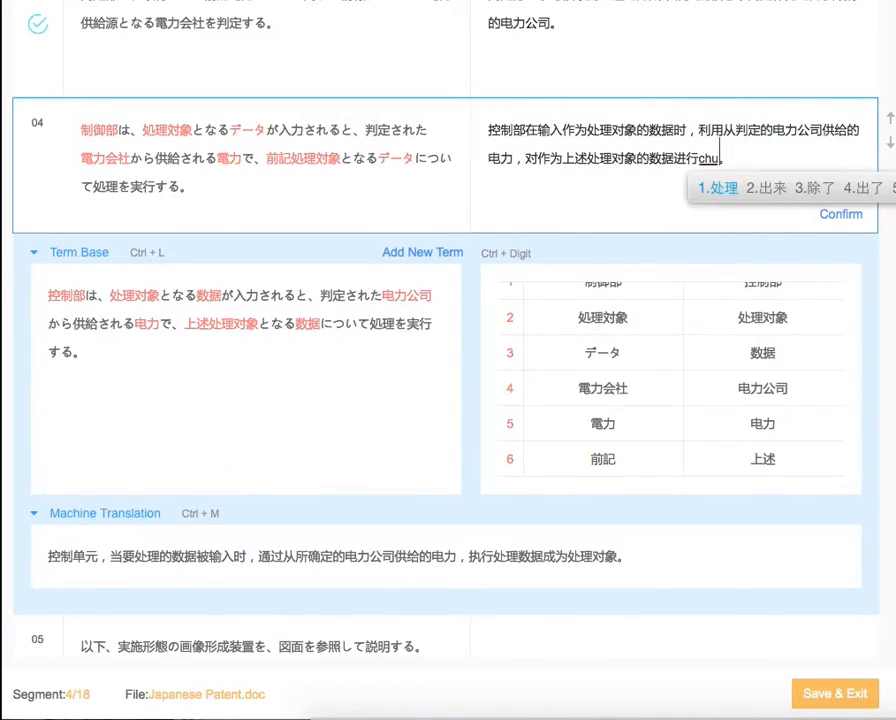
{"action": "key", "text": "space"}
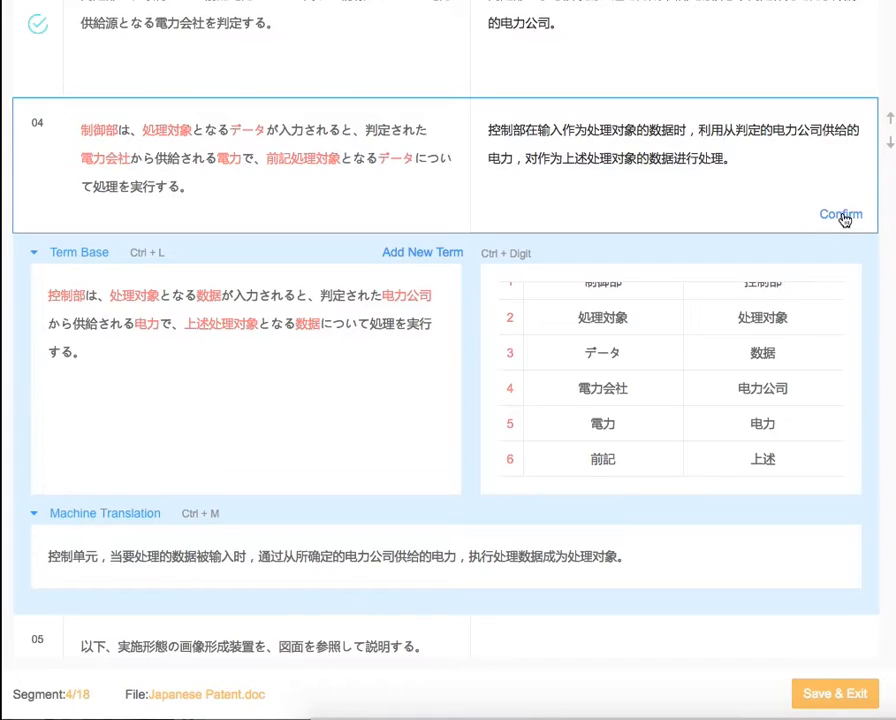
{"action": "left_click", "coordinate": [790, 218]}
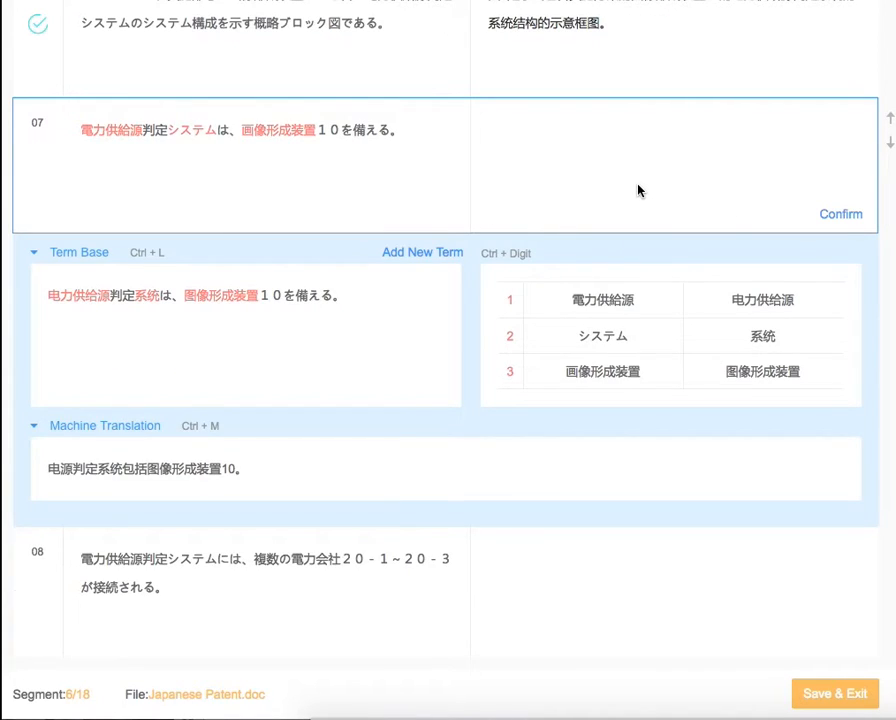
- Fill segment 07's translation with the term base text and replace は、 after 系统 with 具备
{"action": "key", "text": "ctrl+l"}
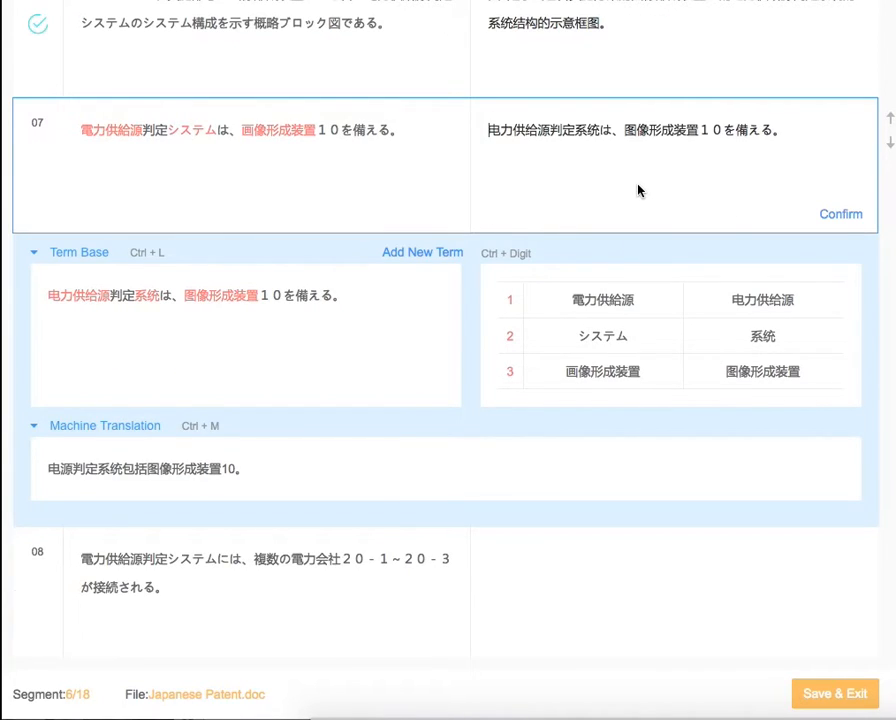
{"action": "key", "text": "shift+Right"}
{"action": "key", "text": "shift+Right"}
{"action": "type", "text": "具备"}
- Replace １０を備える at the end of segment 07's translation with 10 and confirm the segment
{"action": "key", "text": "shift+Right"}
{"action": "key", "text": "shift+Right"}
{"action": "key", "text": "shift+Right"}
{"action": "key", "text": "shift+Right"}
{"action": "key", "text": "shift+Right"}
{"action": "key", "text": "shift+Right"}
{"action": "key", "text": "shift+Right"}
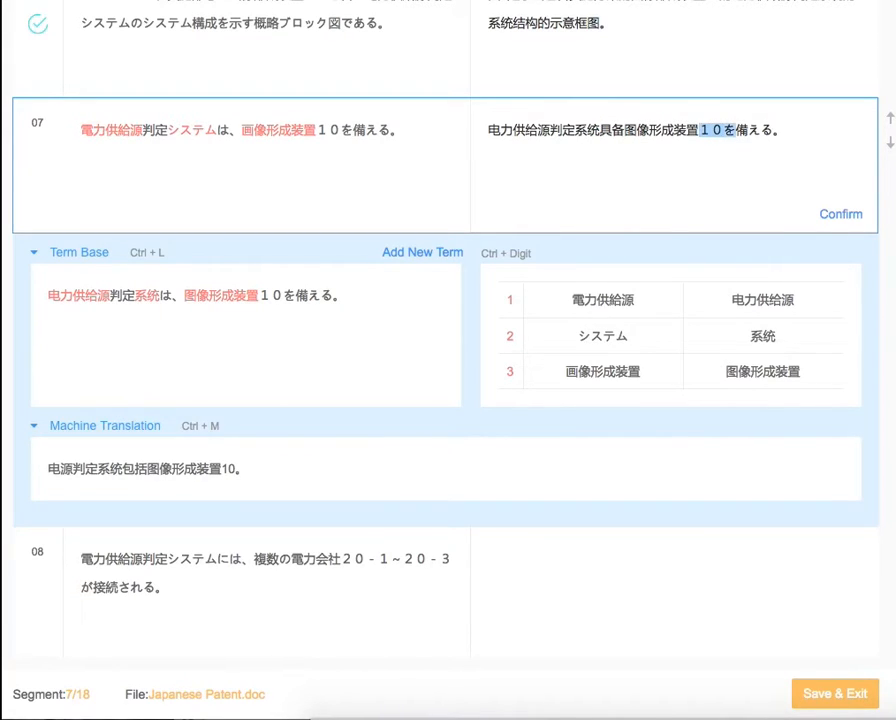
{"action": "type", "text": "10"}
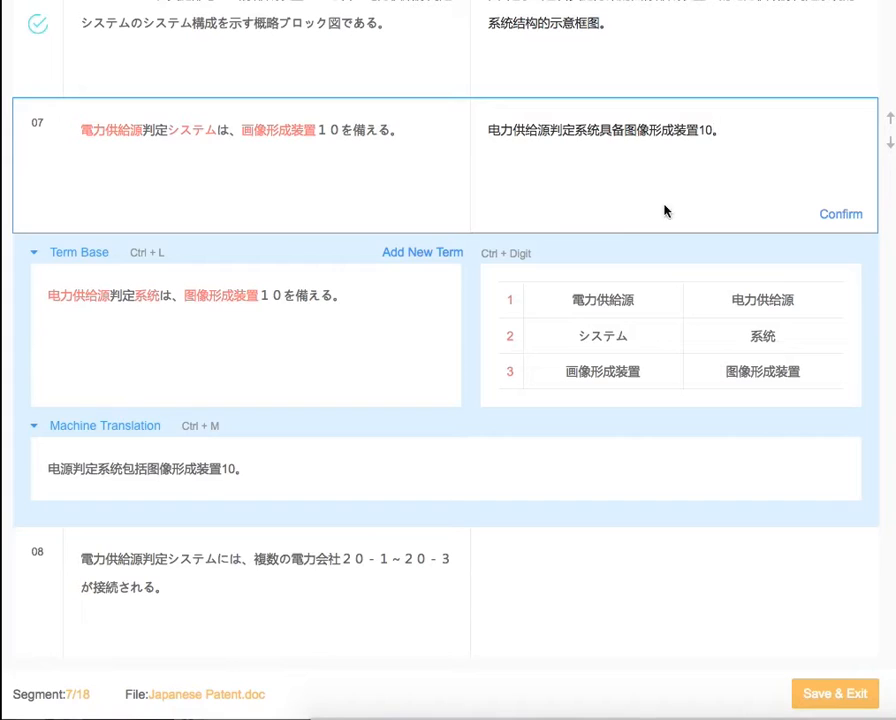
{"action": "left_click", "coordinate": [836, 216]}
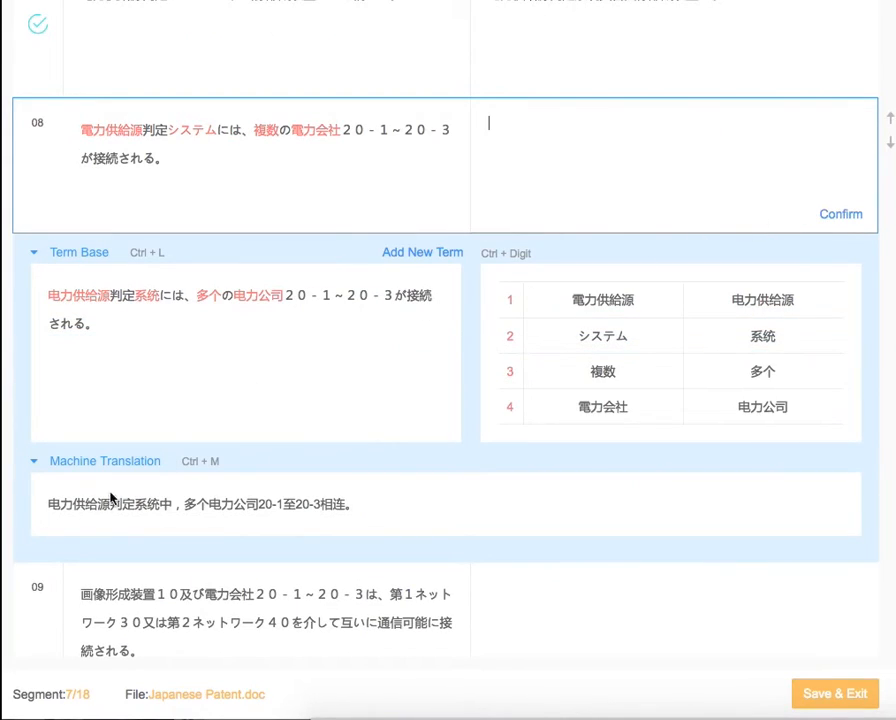
- Collapse the machine translation suggestions, then fill segment 15 with its 100% translation memory match and confirm it
{"action": "left_click", "coordinate": [34, 462]}
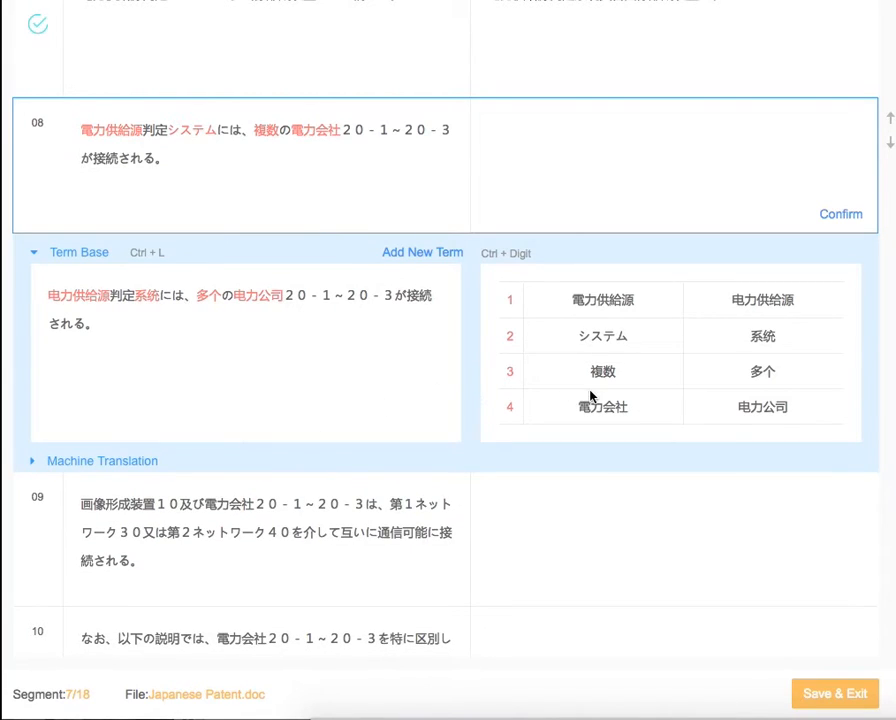
{"action": "scroll", "coordinate": [592, 456], "scroll_direction": "down", "scroll_amount": 10}
{"action": "scroll", "coordinate": [592, 457], "scroll_direction": "down", "scroll_amount": 5}
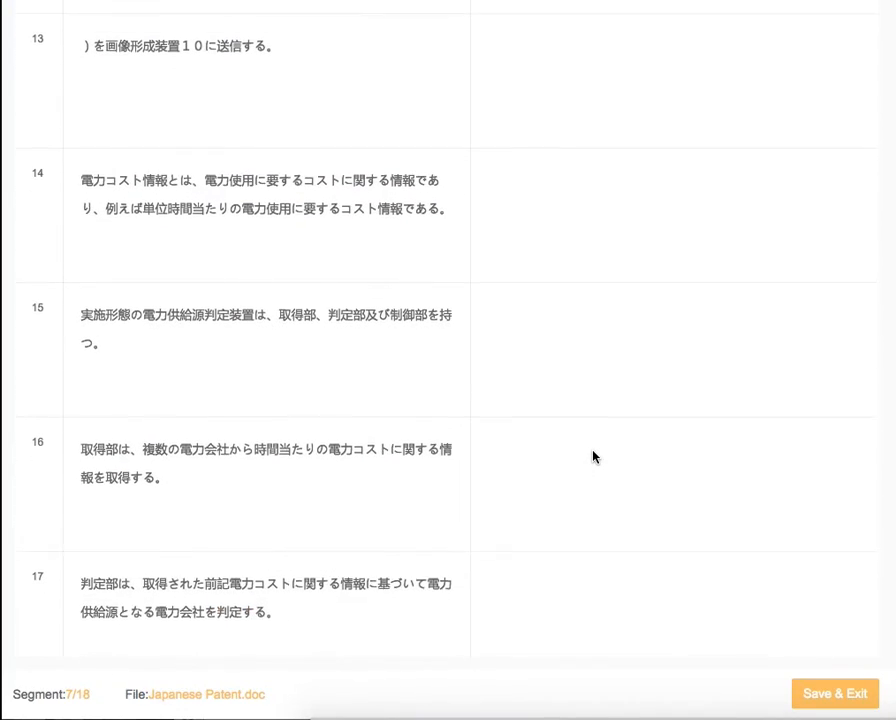
{"action": "left_click", "coordinate": [574, 322]}
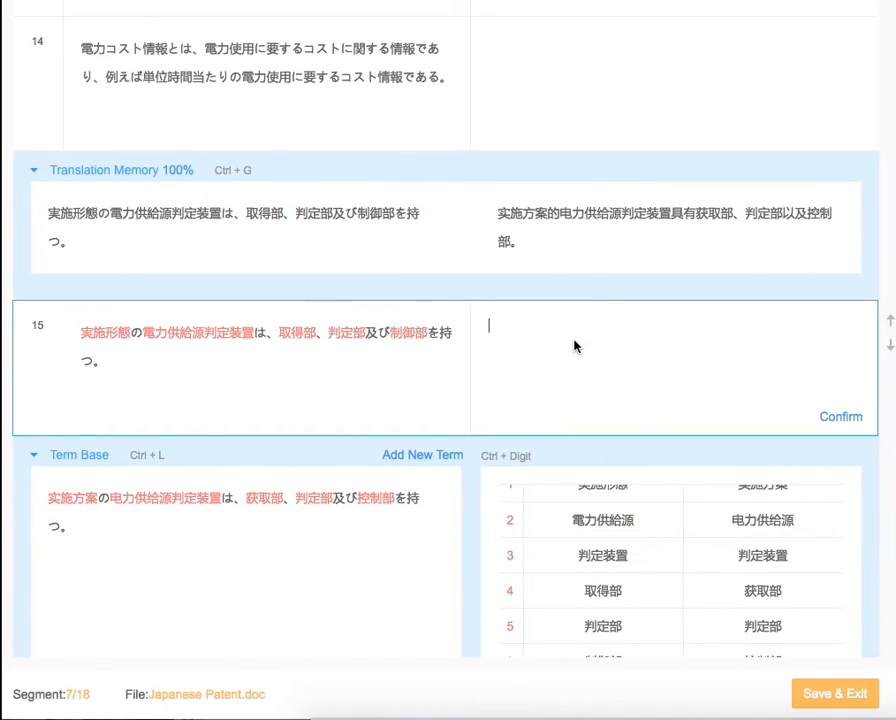
{"action": "key", "text": "ctrl+g"}
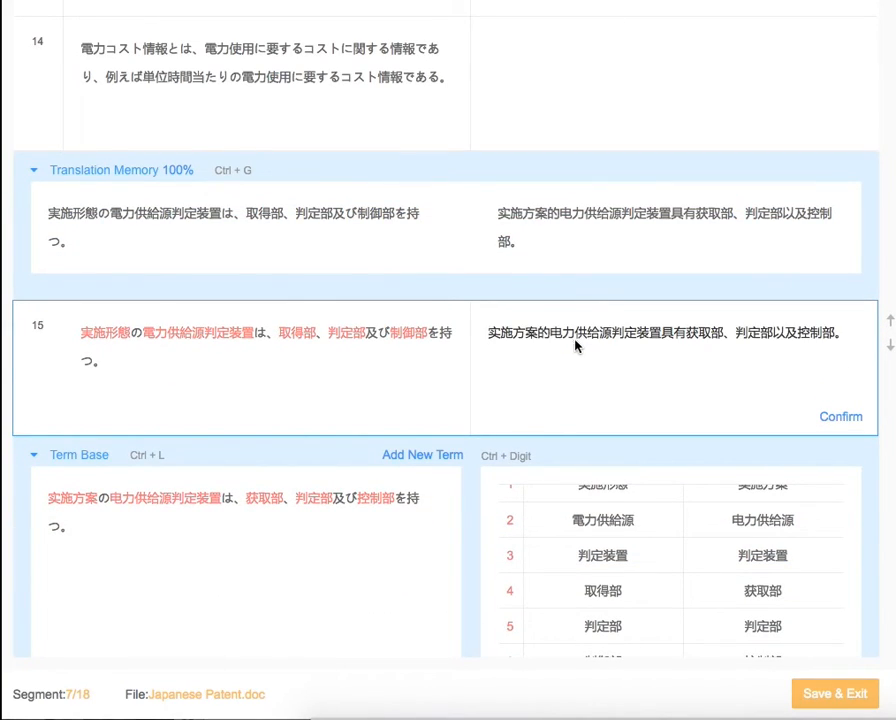
{"action": "left_click", "coordinate": [840, 418]}
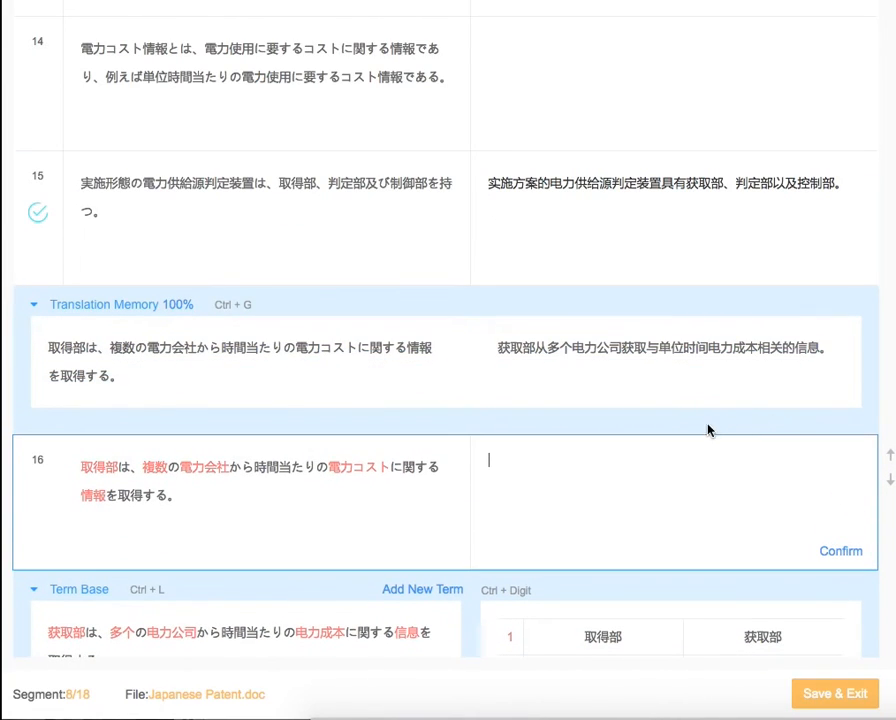
- Fill segments 16 and 17 with their 100% translation memory matches and confirm each one
{"action": "key", "text": "ctrl+g"}
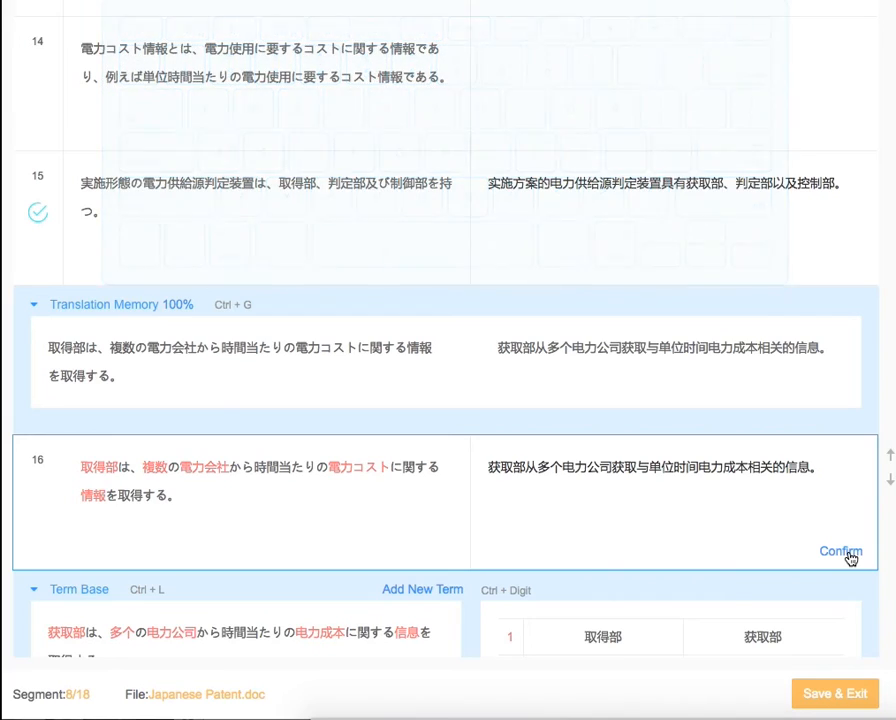
{"action": "left_click", "coordinate": [845, 553]}
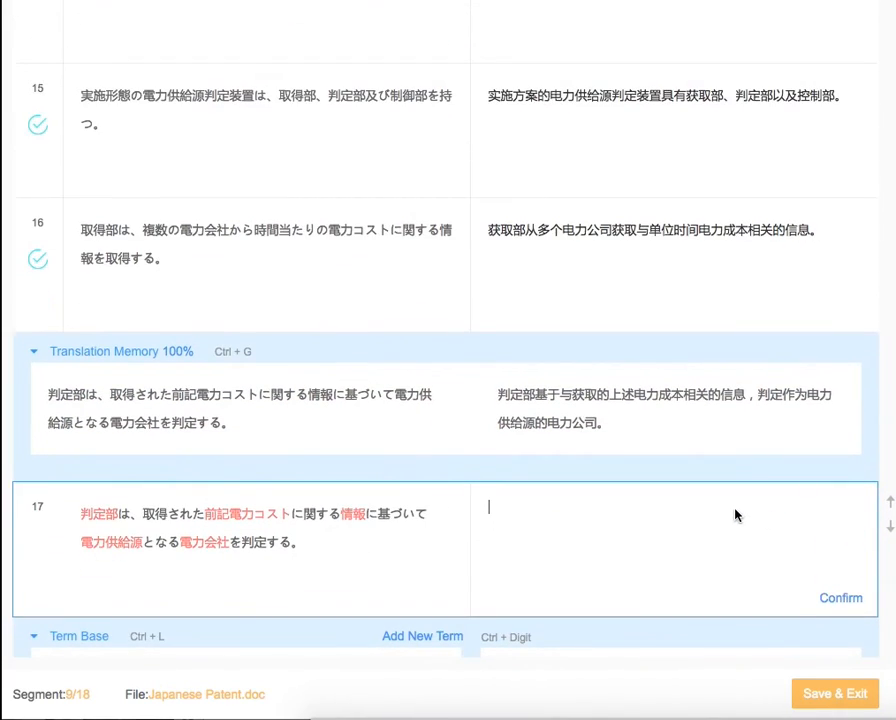
{"action": "key", "text": "ctrl+g"}
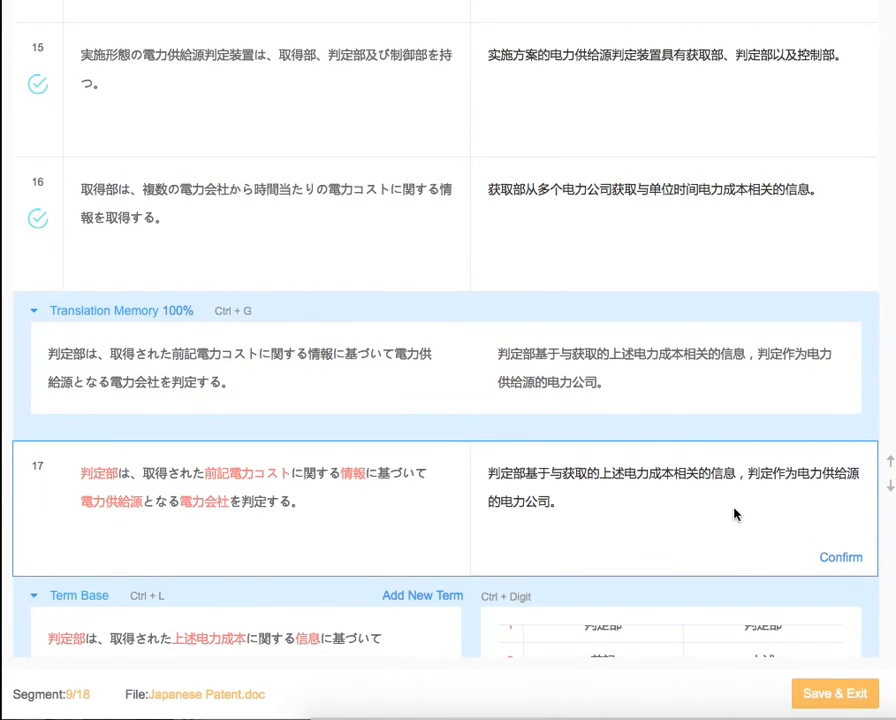
{"action": "left_click", "coordinate": [848, 558]}
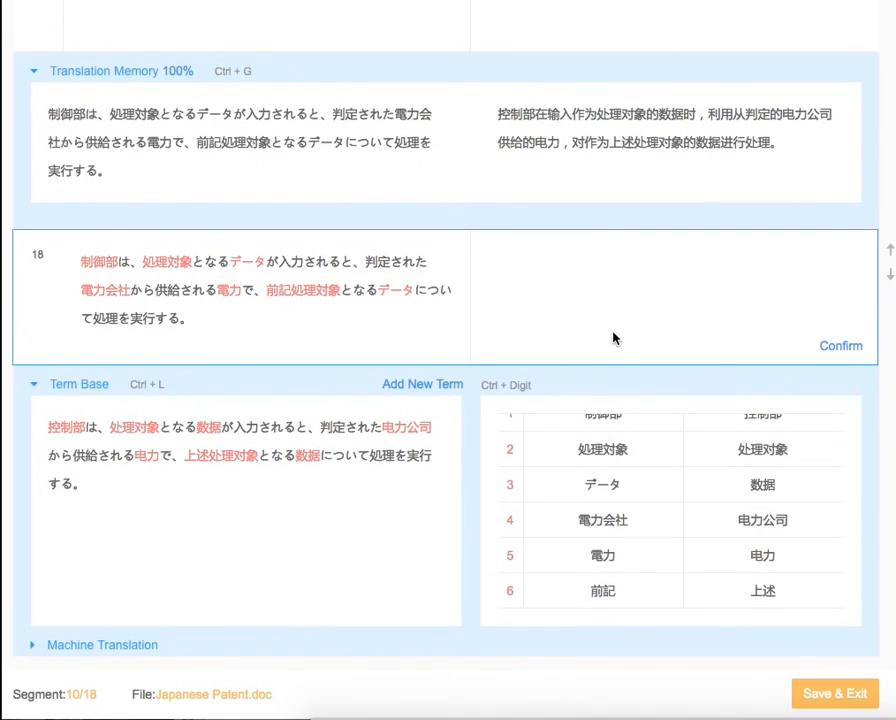
- Fill segment 18 with its 100% translation memory match, confirm it, and save and exit the document
{"action": "key", "text": "ctrl+g"}
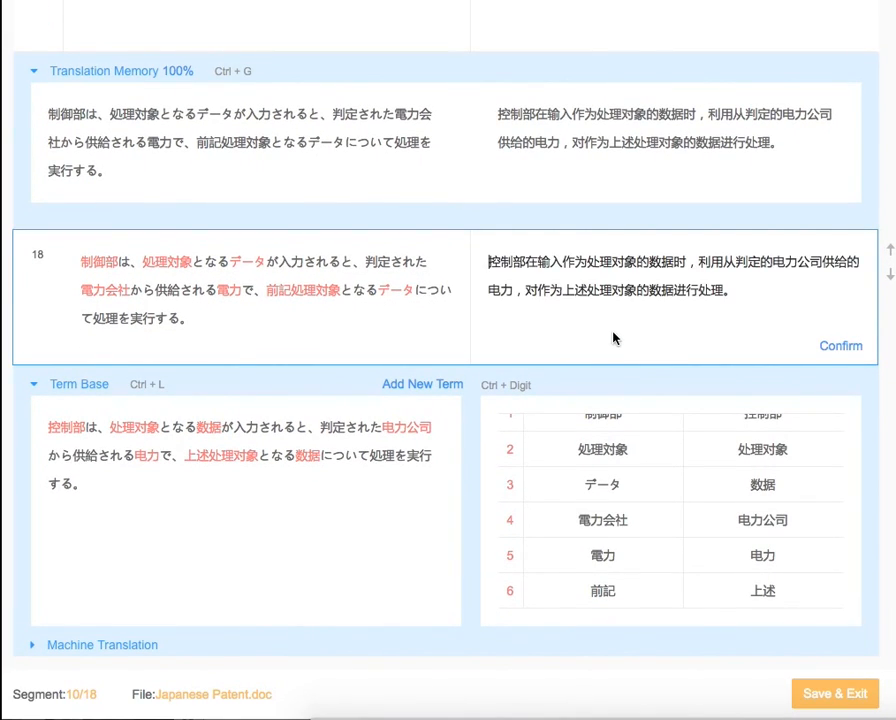
{"action": "left_click", "coordinate": [826, 349]}
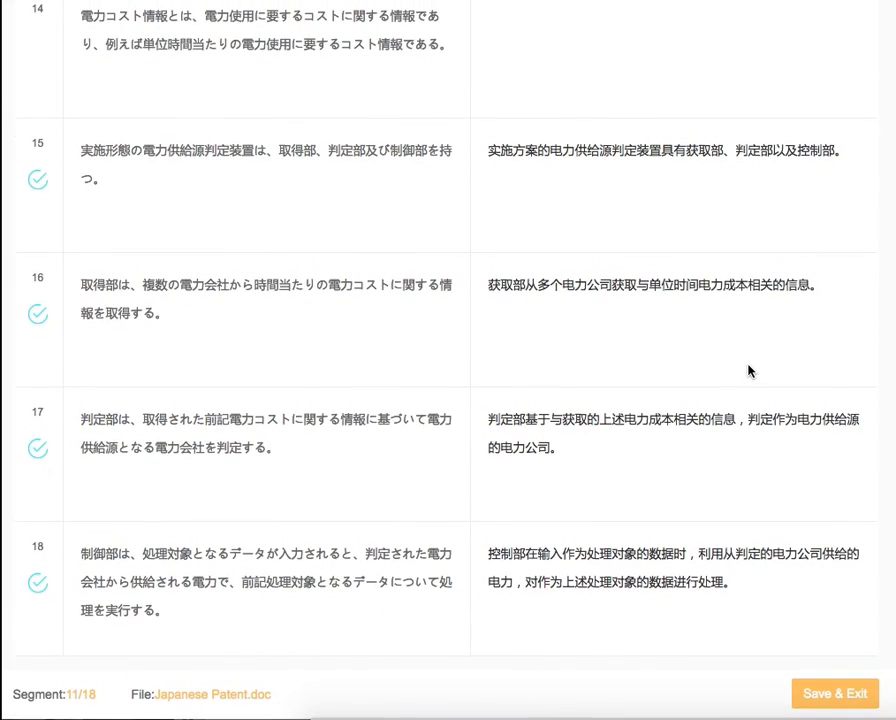
{"action": "left_click", "coordinate": [838, 694]}
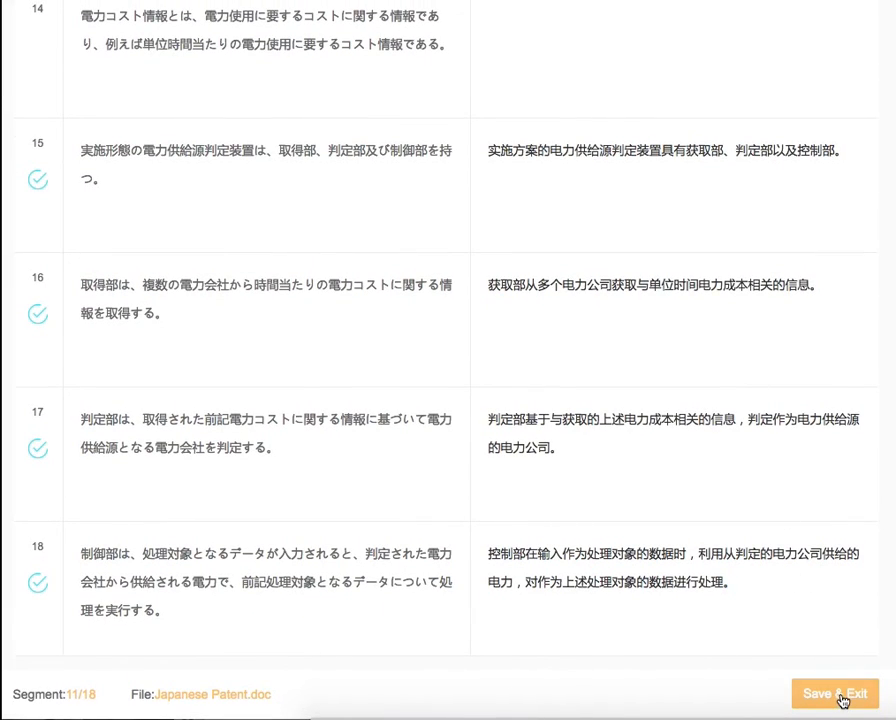